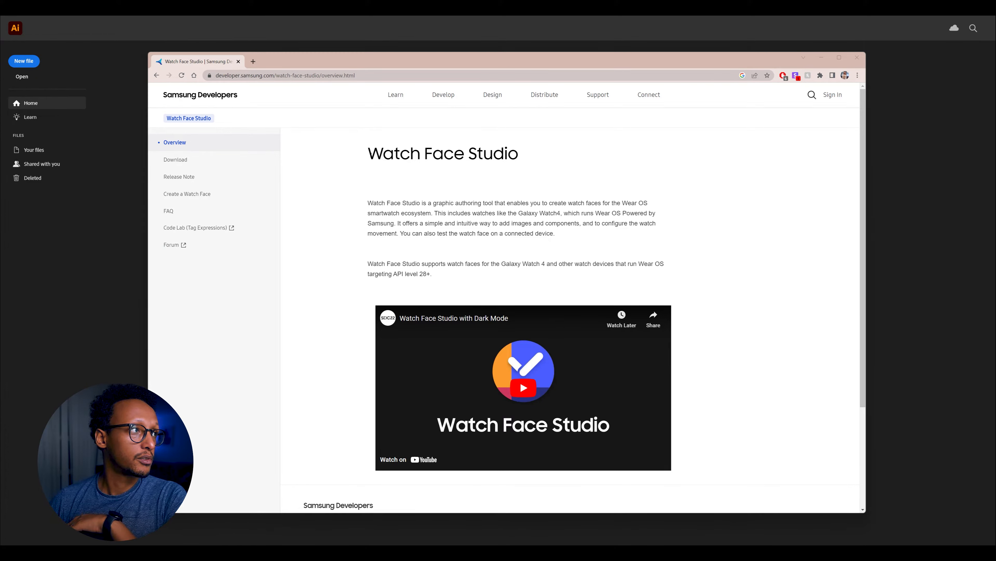
- Download Watch Face Studio for Win 1.3.8 (Beta) from the Samsung Developers site, accepting the license agreement
triple_click(558, 151)
click(549, 161)
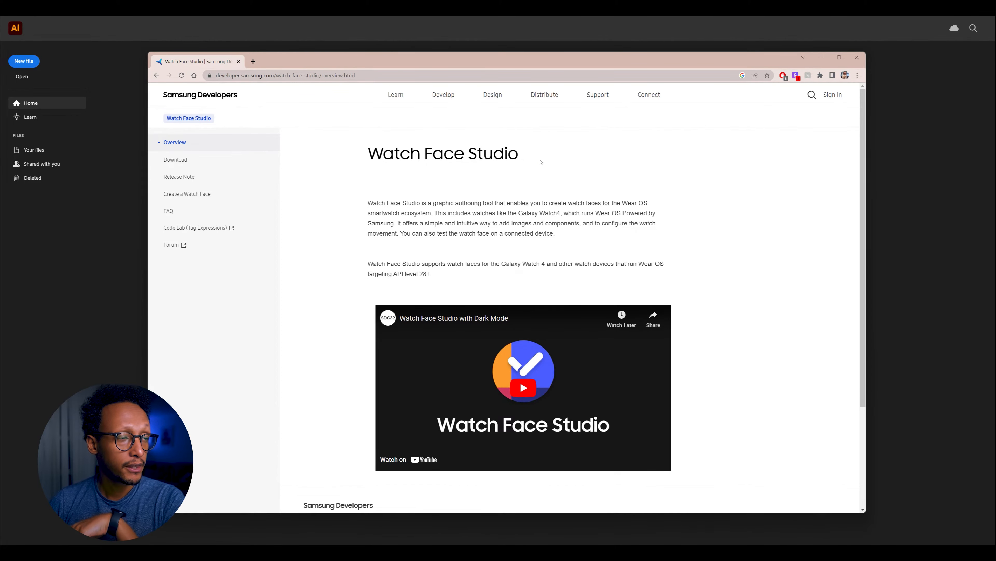
click(176, 159)
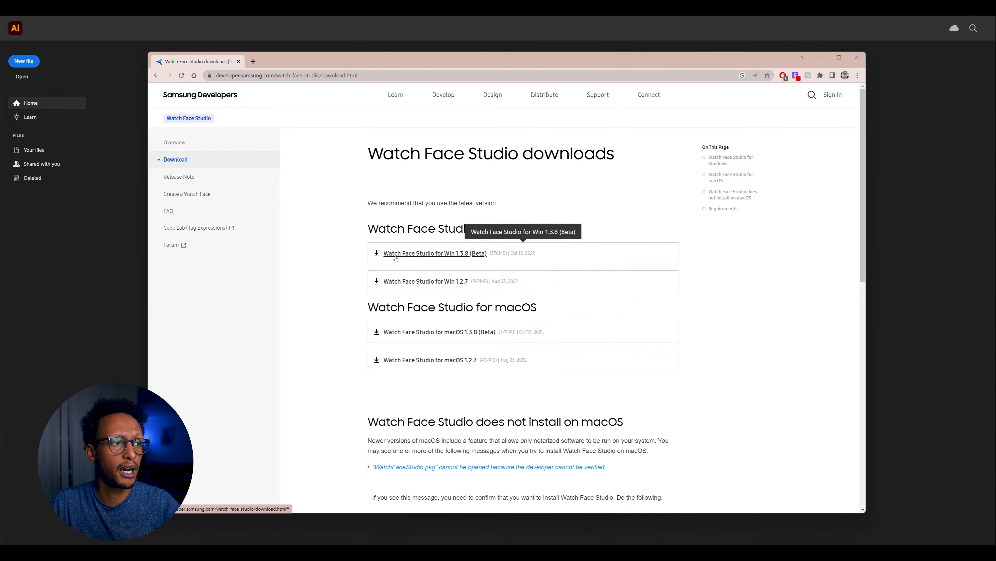
click(396, 255)
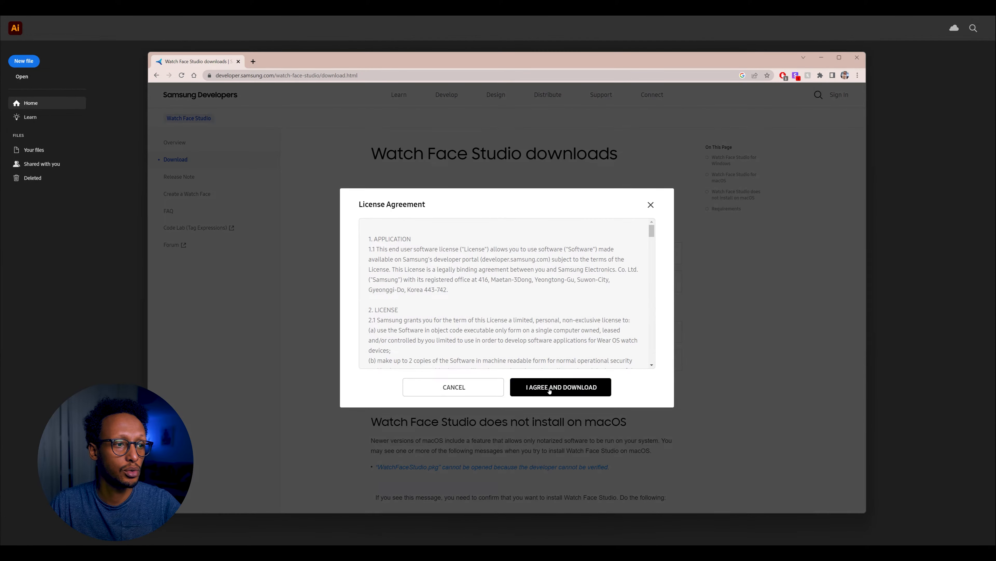
click(583, 387)
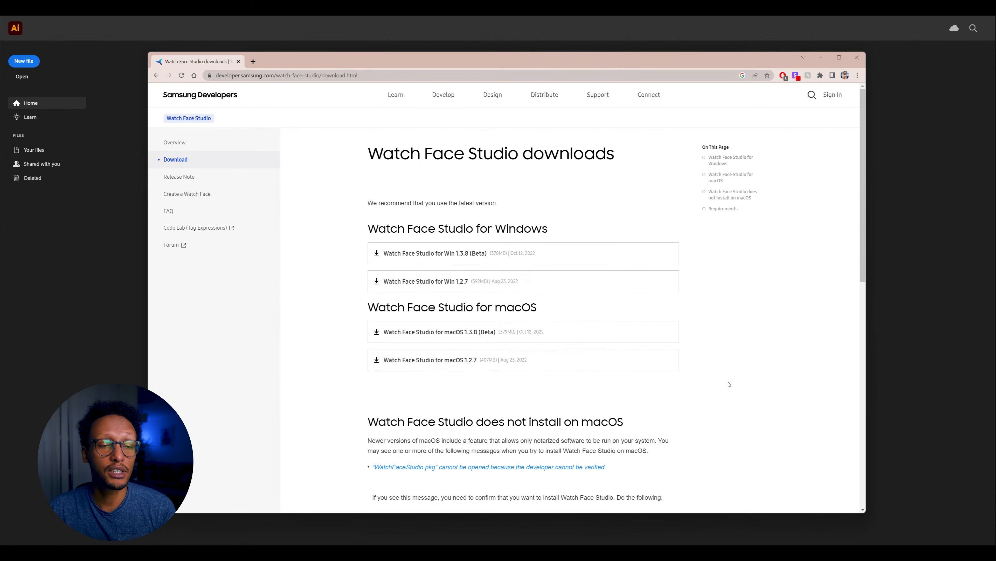
- Switch to Illustrator and create a new 450 × 450 px document in RGB Color at 72 ppi
click(582, 520)
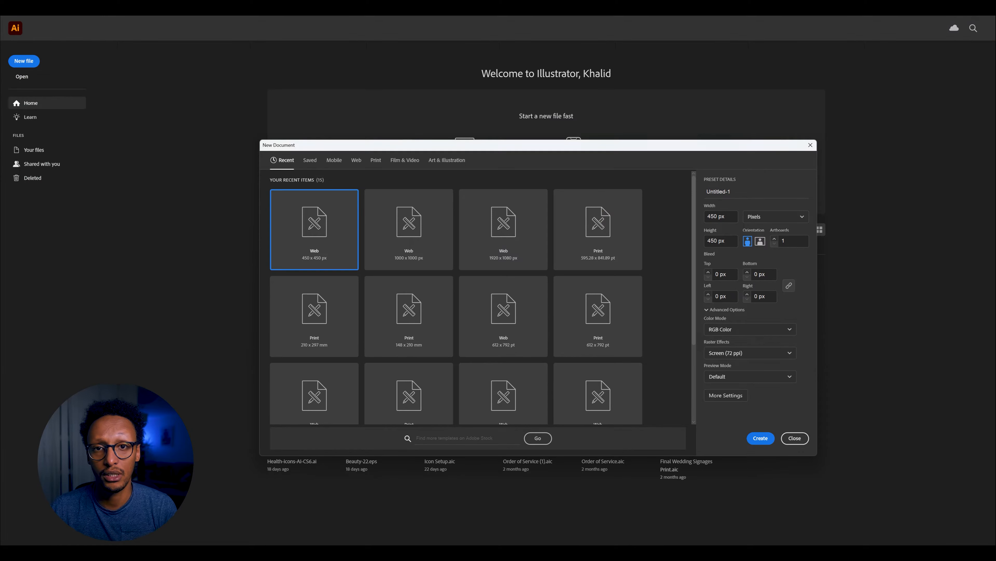
click(728, 212)
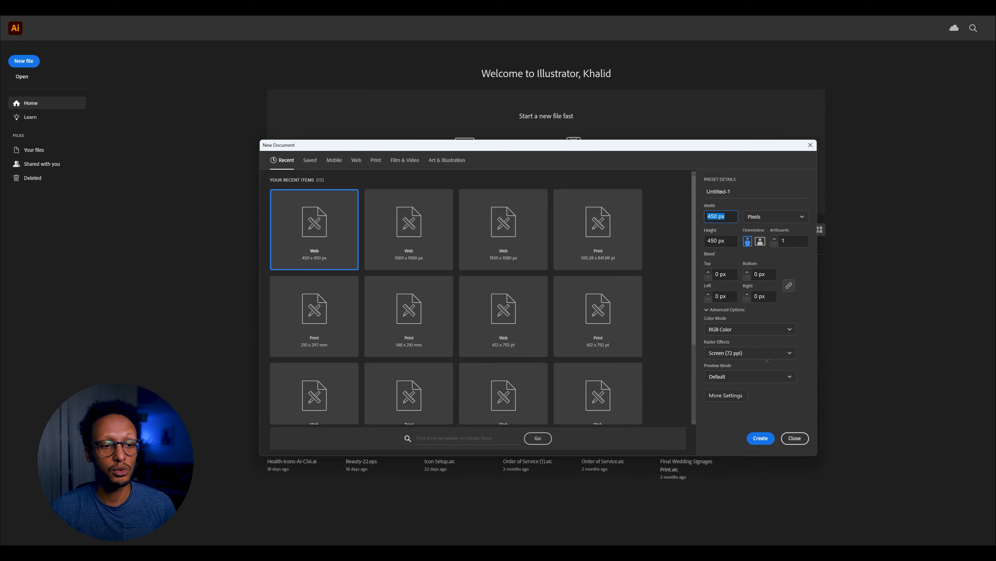
click(753, 438)
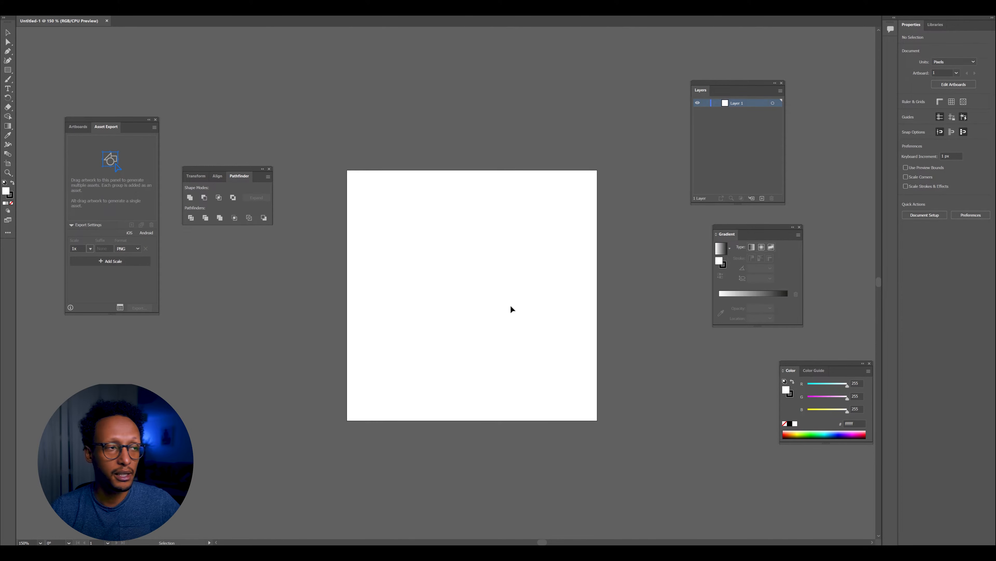
- Draw a rectangle, snap it to the artboard's upper-left corner and stretch it to cover the full 450 × 450 px artboard
click(8, 69)
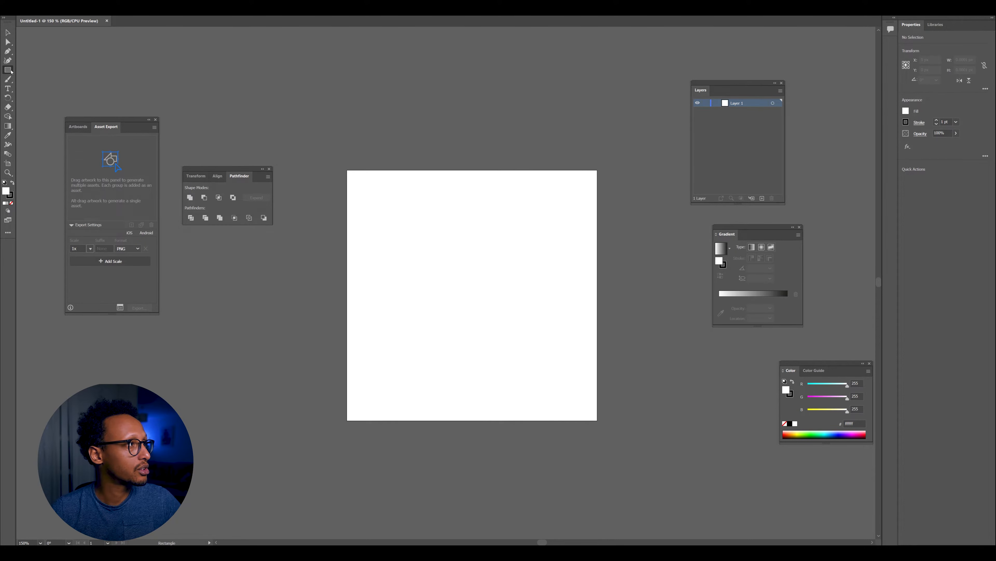
click(9, 71)
click(39, 73)
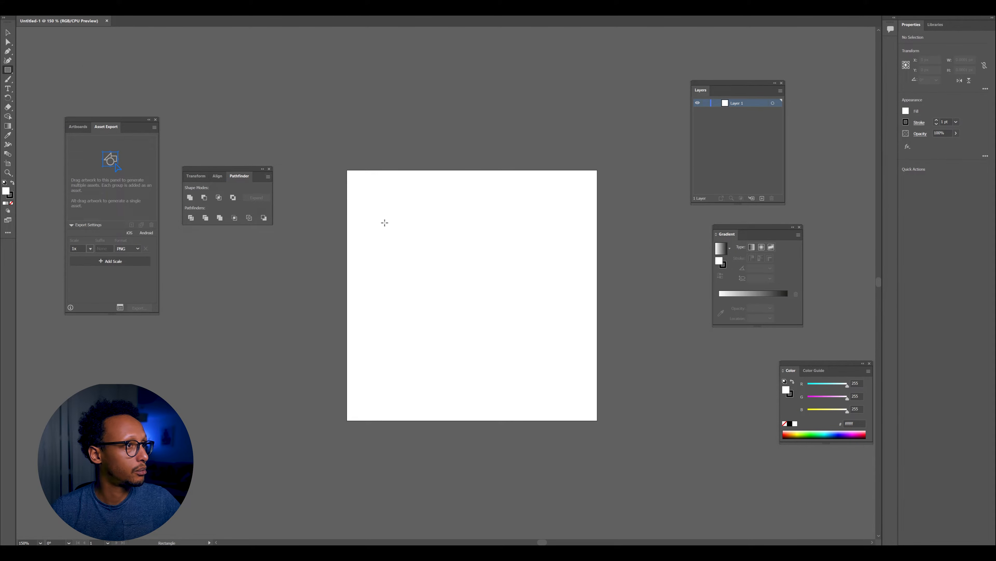
drag(370, 176, 523, 361)
key(v)
drag(410, 216, 392, 209)
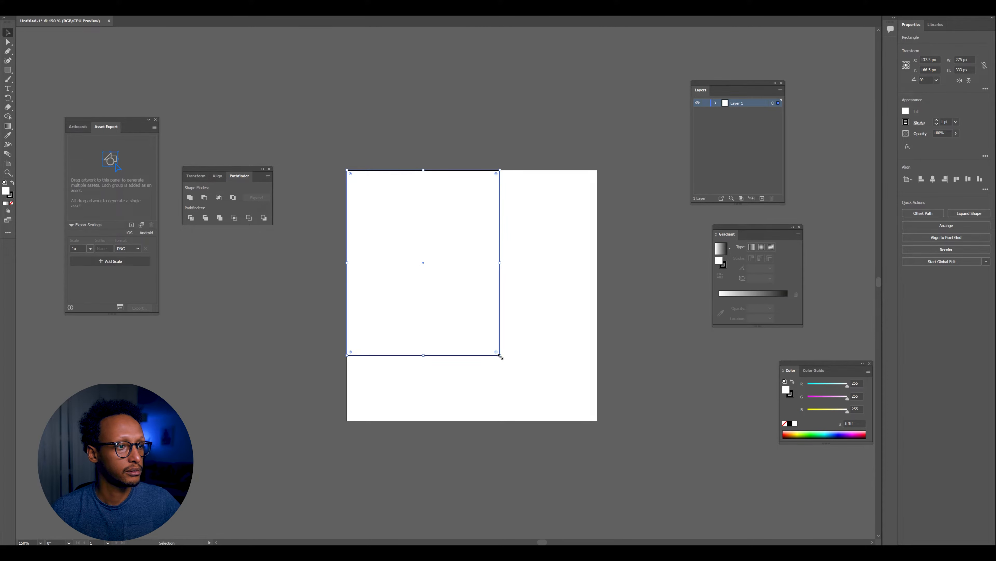
drag(498, 356, 596, 420)
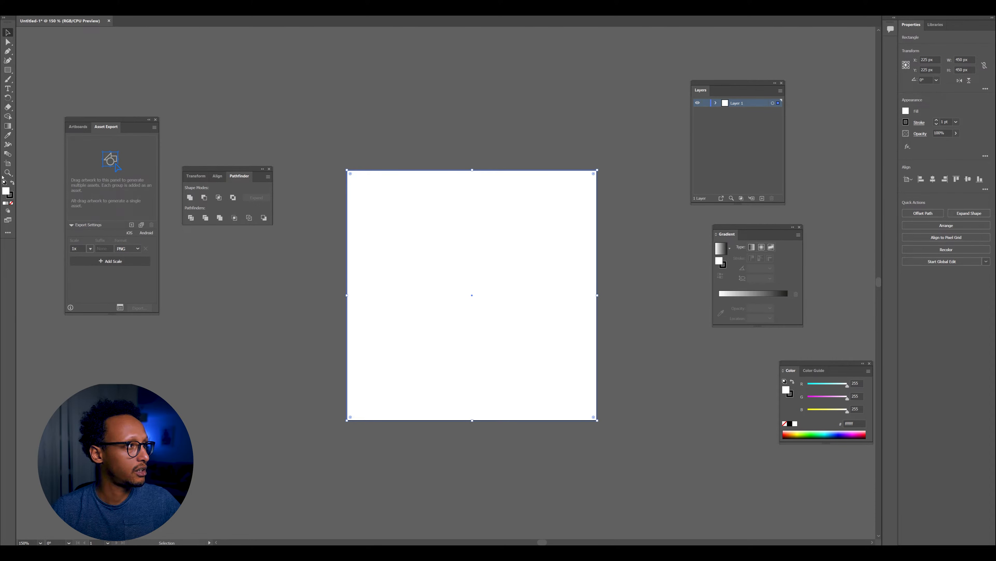
- Give the background square a black fill with no stroke and deselect it
click(11, 183)
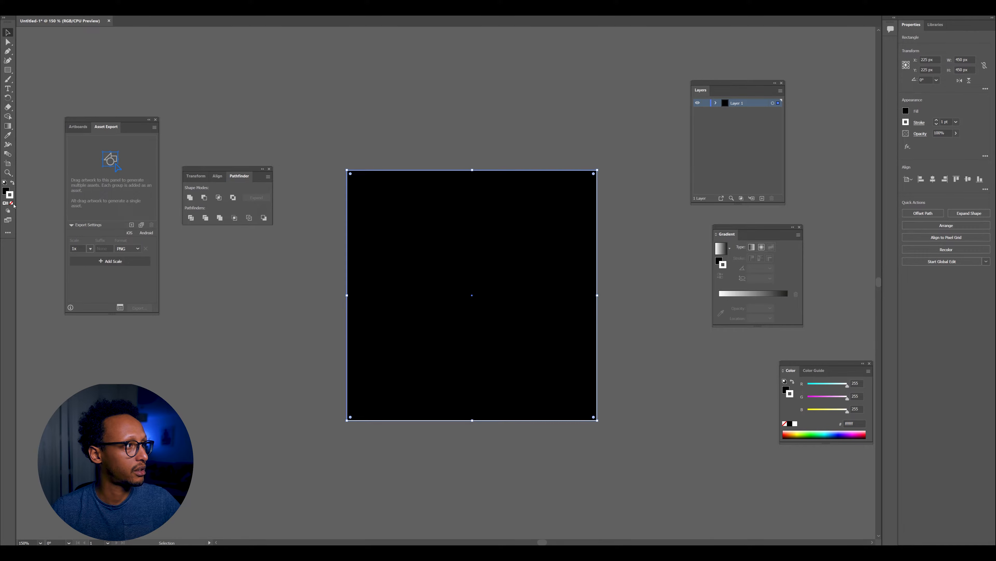
click(11, 203)
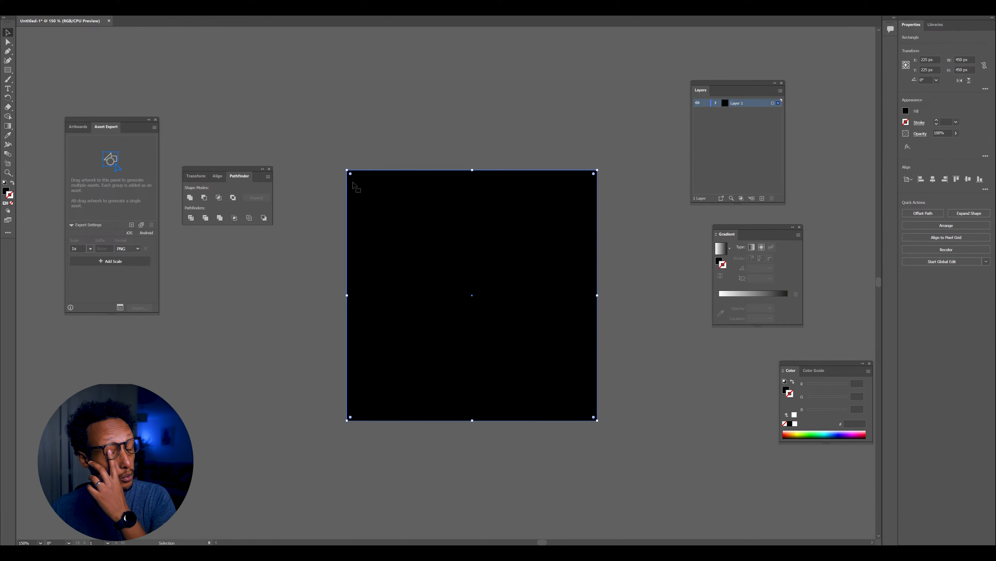
click(298, 156)
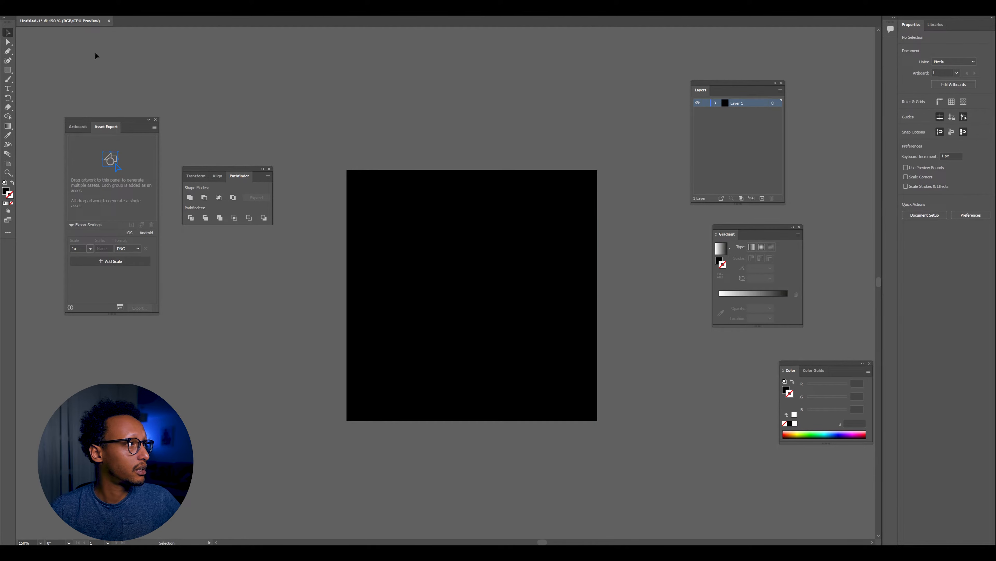
- Create a 450 × 450 px circle and center it horizontally and vertically on the artboard
drag(9, 69, 41, 86)
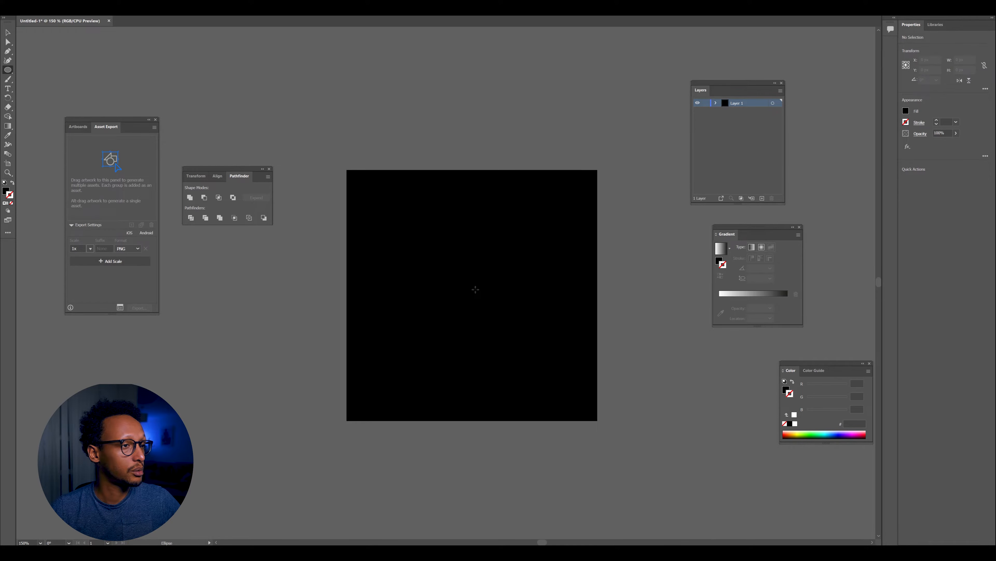
click(477, 291)
drag(527, 140, 505, 221)
text(450)
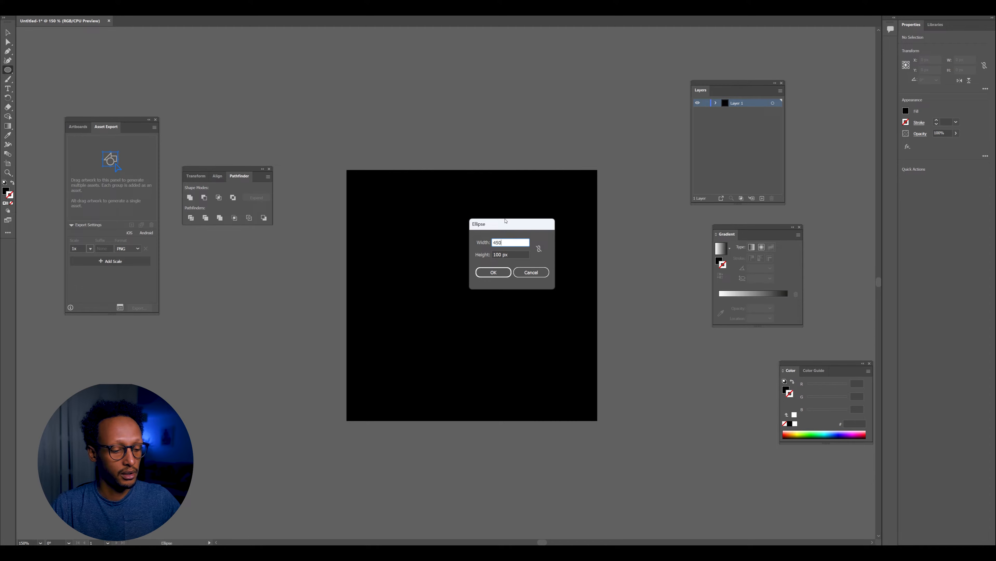
key(Tab)
text(450)
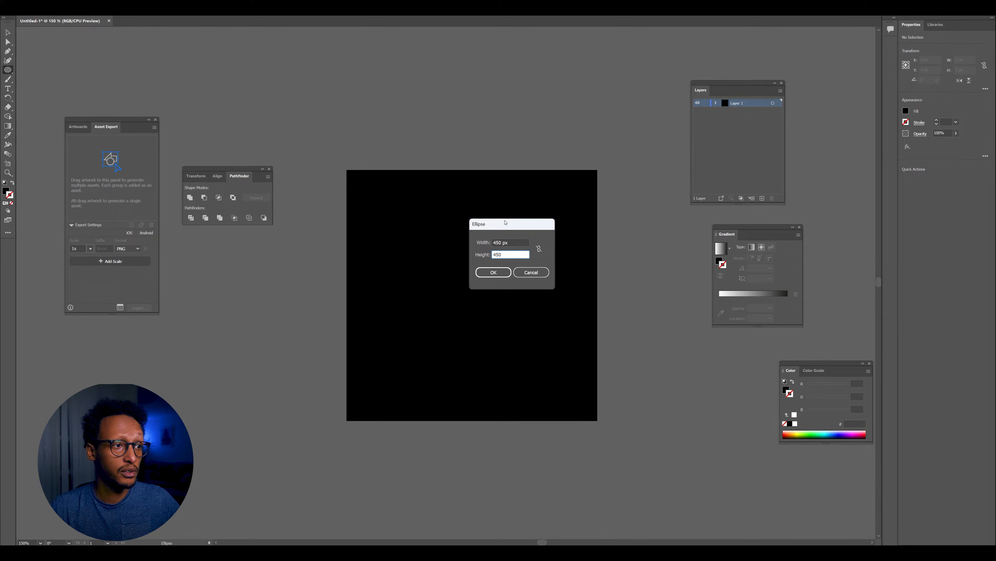
click(492, 272)
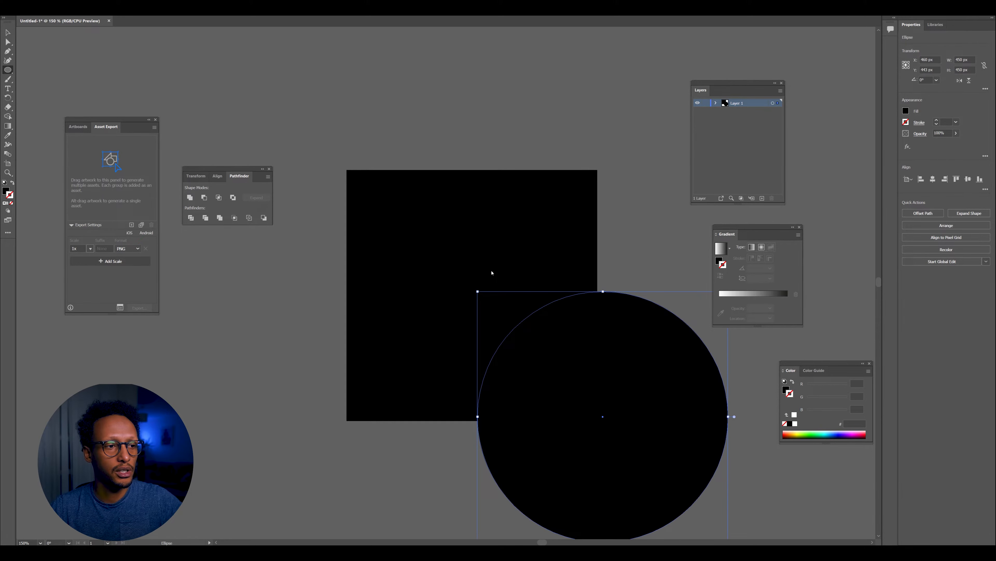
click(933, 179)
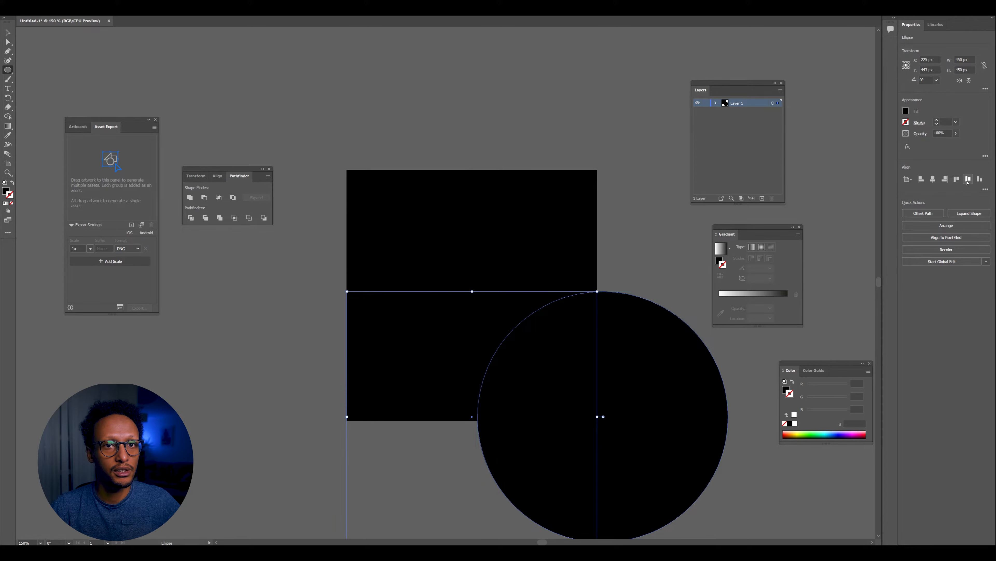
click(968, 179)
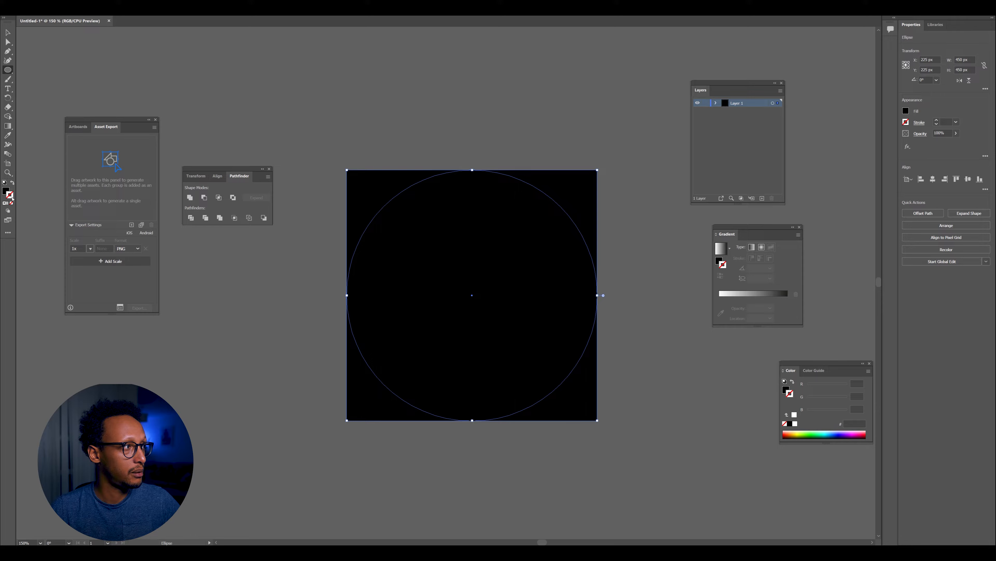
- Remove the circle's fill, give it a white stroke and deselect it
click(11, 183)
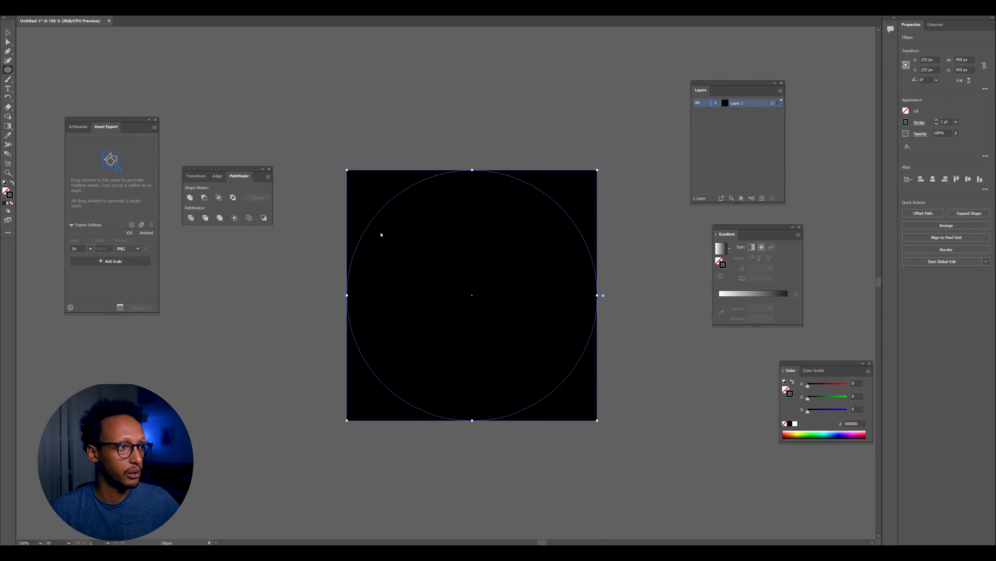
mouse_move(402, 232)
mouse_down()
mouse_move(368, 212)
mouse_move(390, 218)
mouse_up()
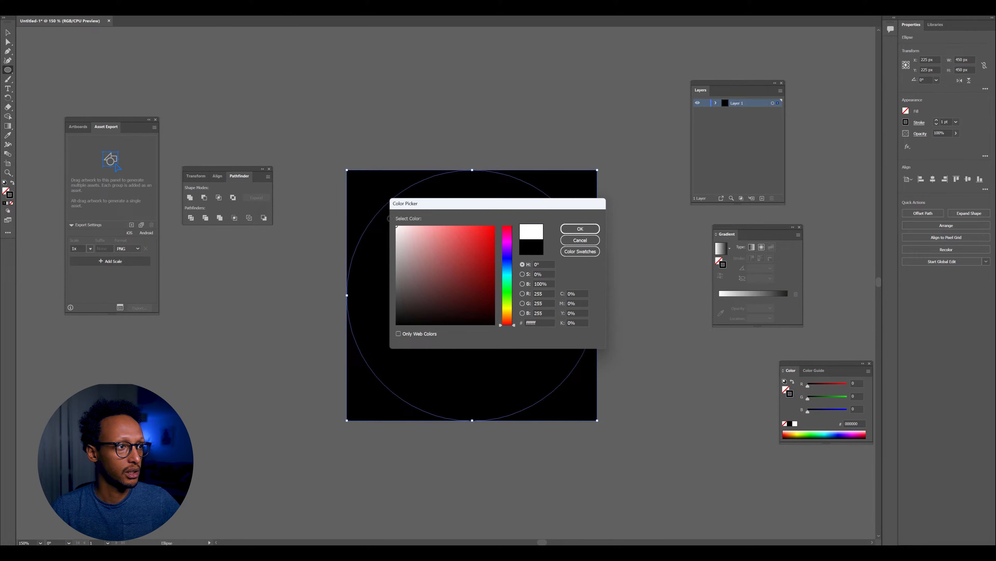
click(580, 228)
key(v)
click(503, 127)
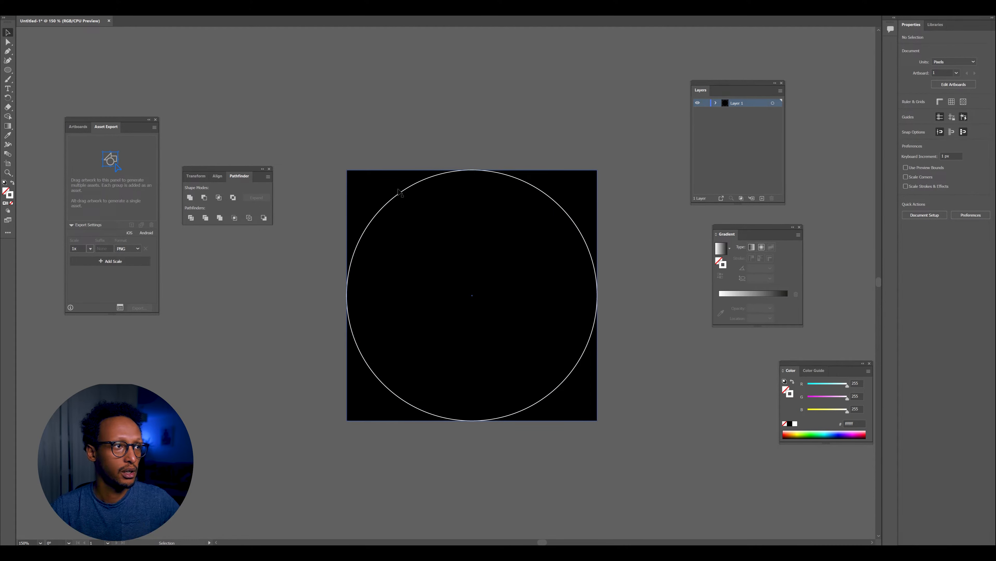
- Lock Layer 1 with the background square and guide circle, and add a new layer above it
drag(318, 159, 647, 465)
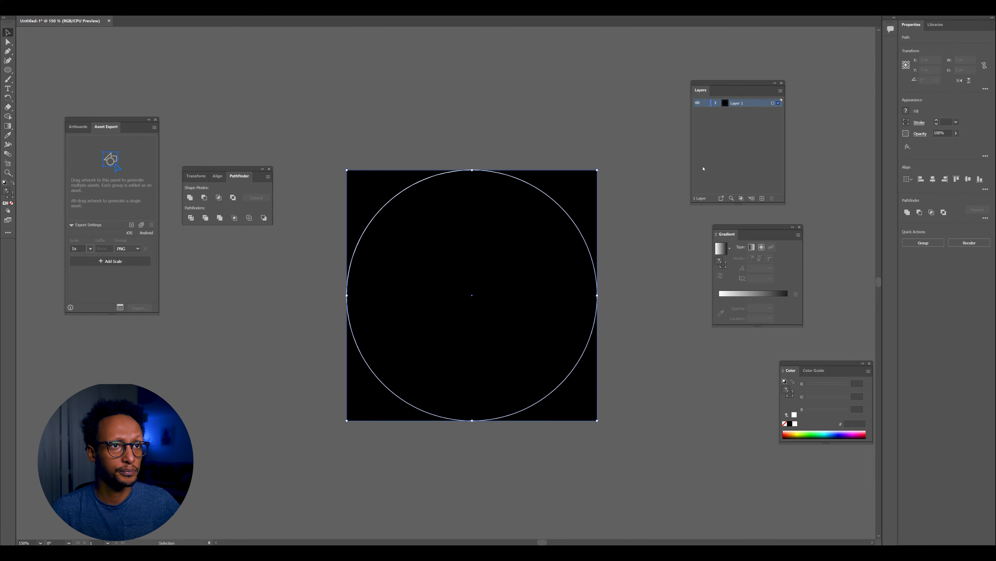
click(706, 103)
click(762, 198)
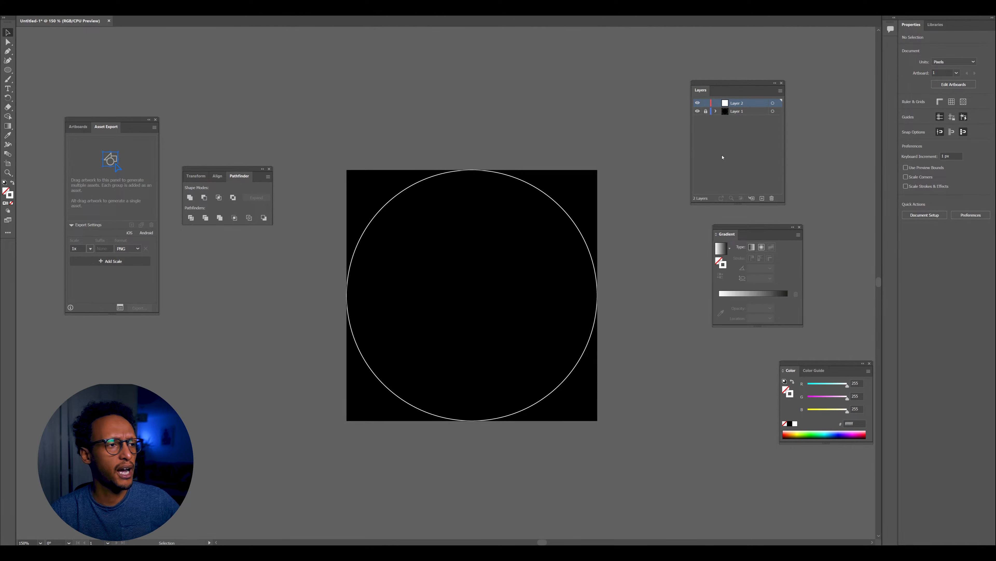
- Draw a circle about 452 px in diameter on the new layer, outward from the artboard's center
click(7, 70)
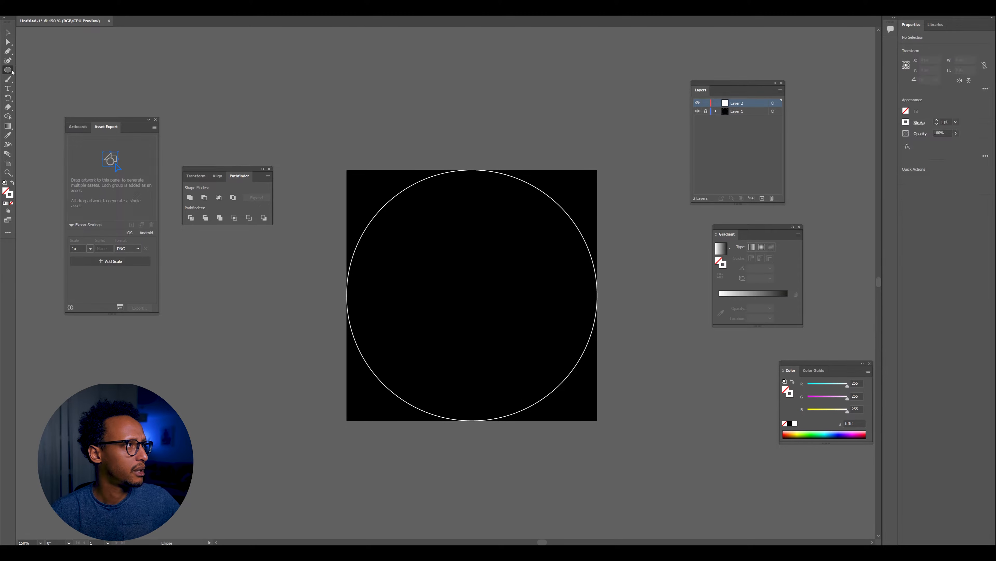
click(36, 79)
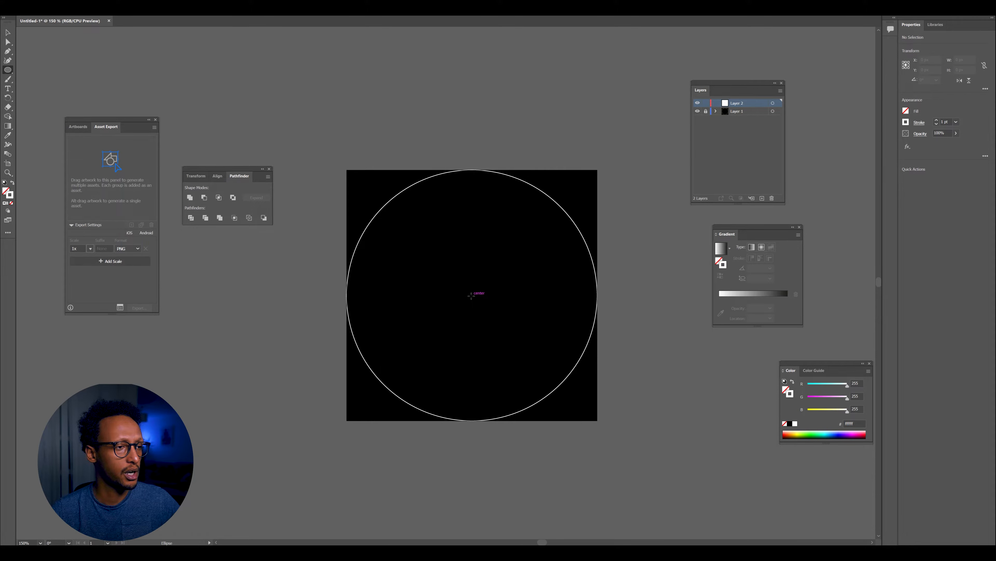
drag(471, 295, 597, 402)
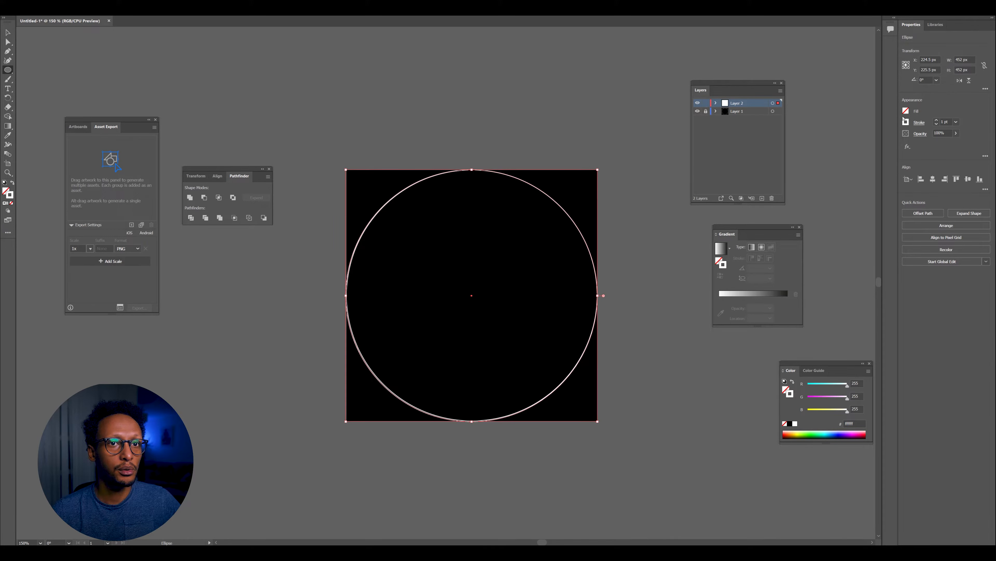
- Check the new circle's stroke options and apply a white-to-black gradient to its stroke
click(921, 123)
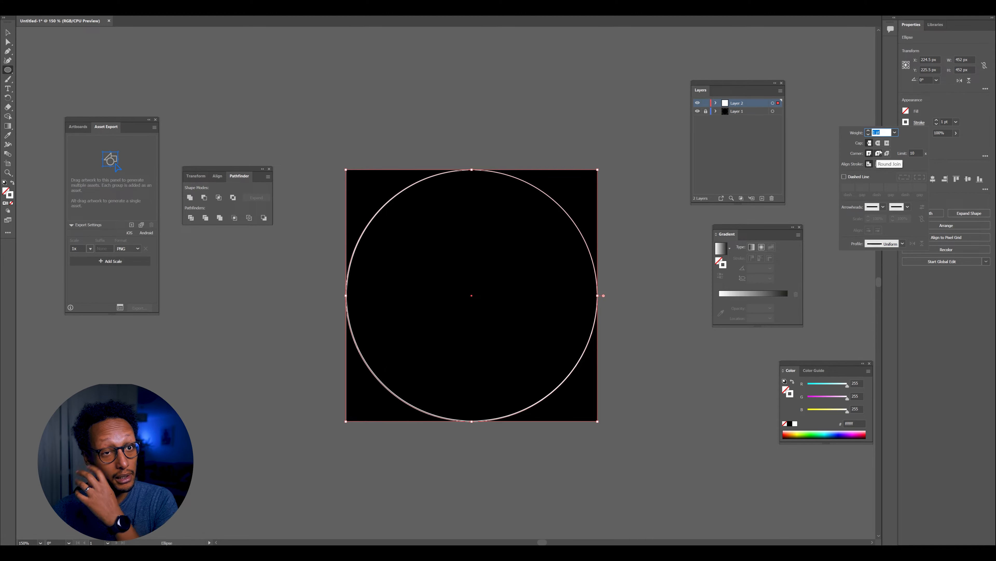
click(880, 144)
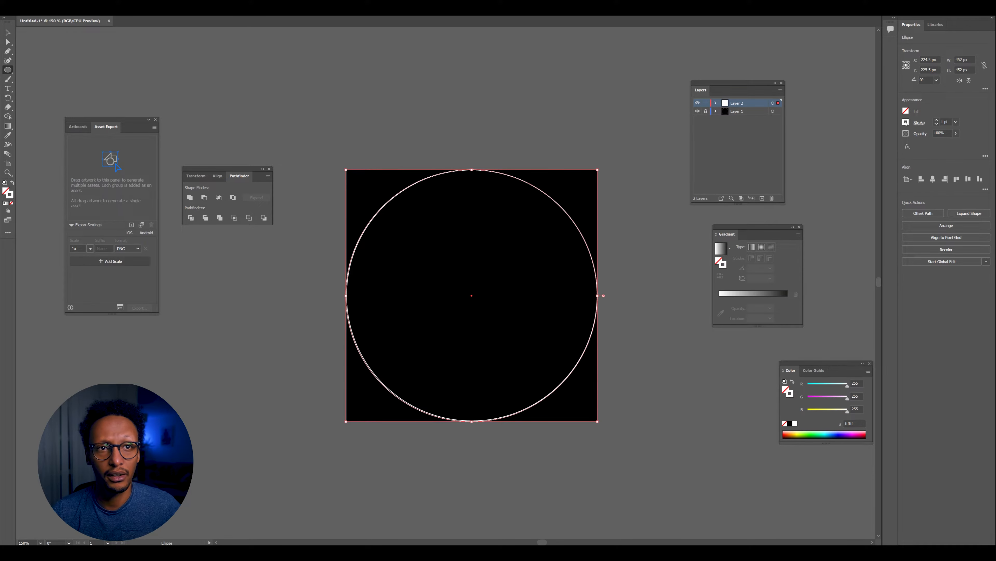
click(906, 122)
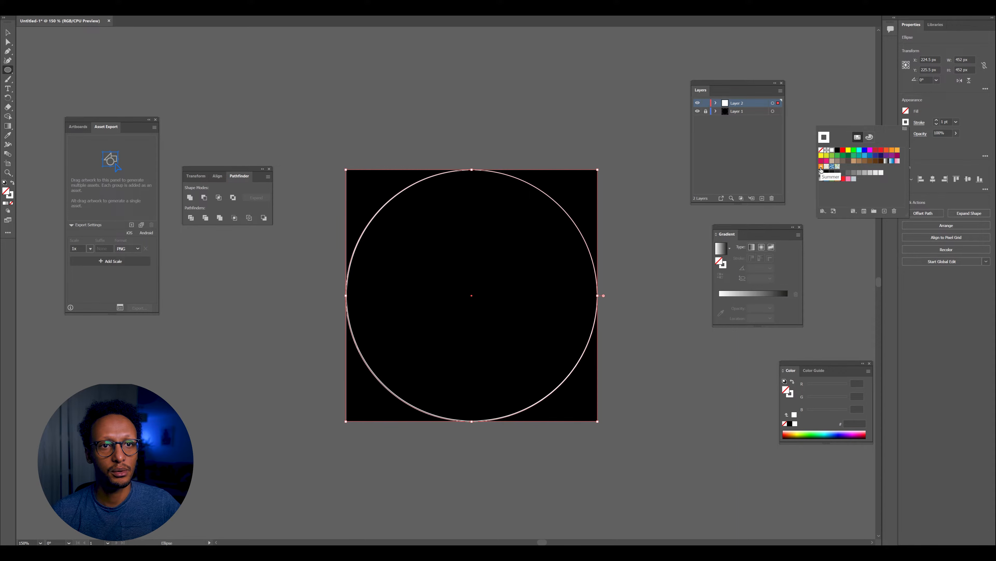
click(886, 162)
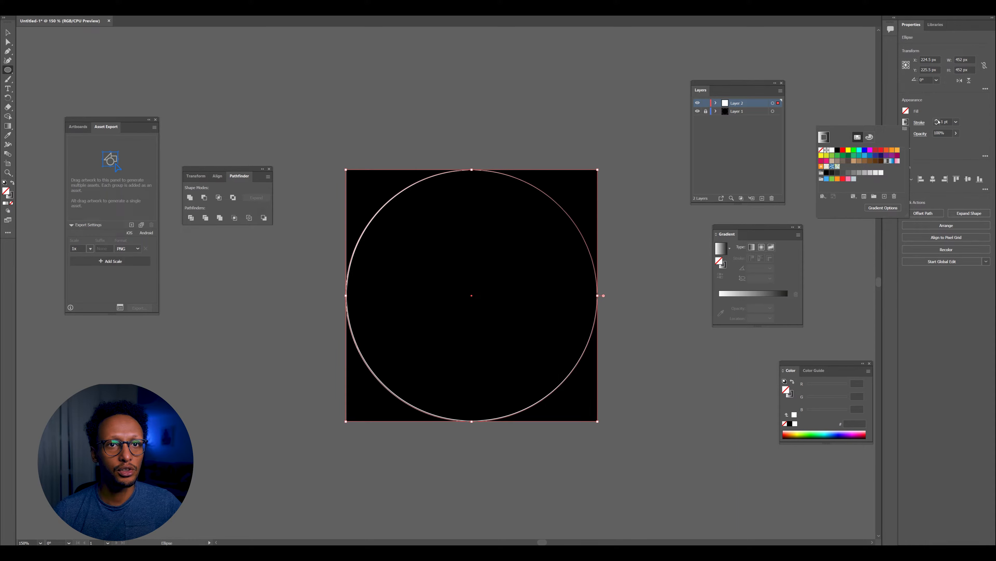
- Set the gradient circle's stroke weight to 60 pt
click(937, 121)
click(937, 121)
click(936, 121)
click(936, 121)
click(937, 121)
click(937, 121)
click(937, 121)
click(937, 121)
click(937, 121)
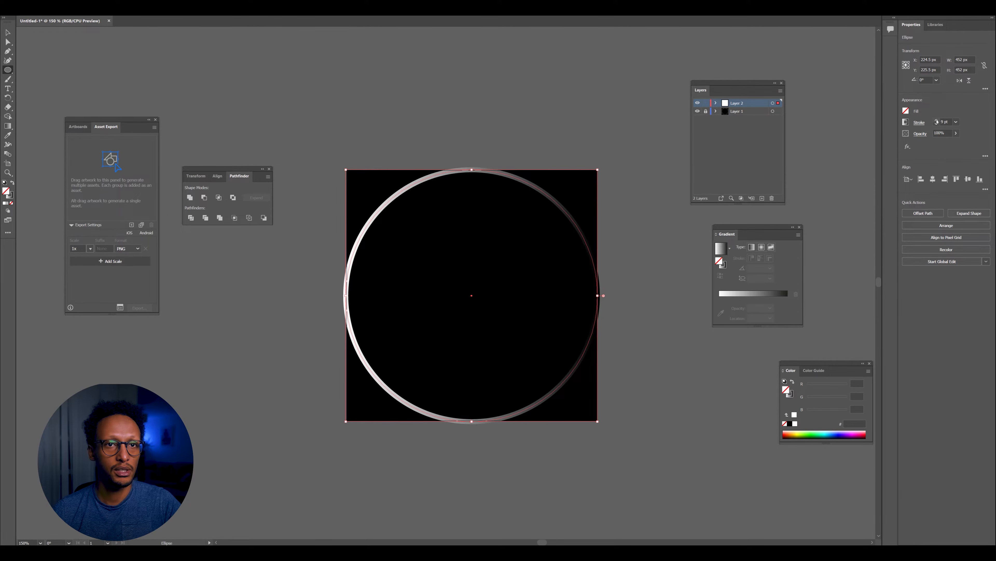
text(60)
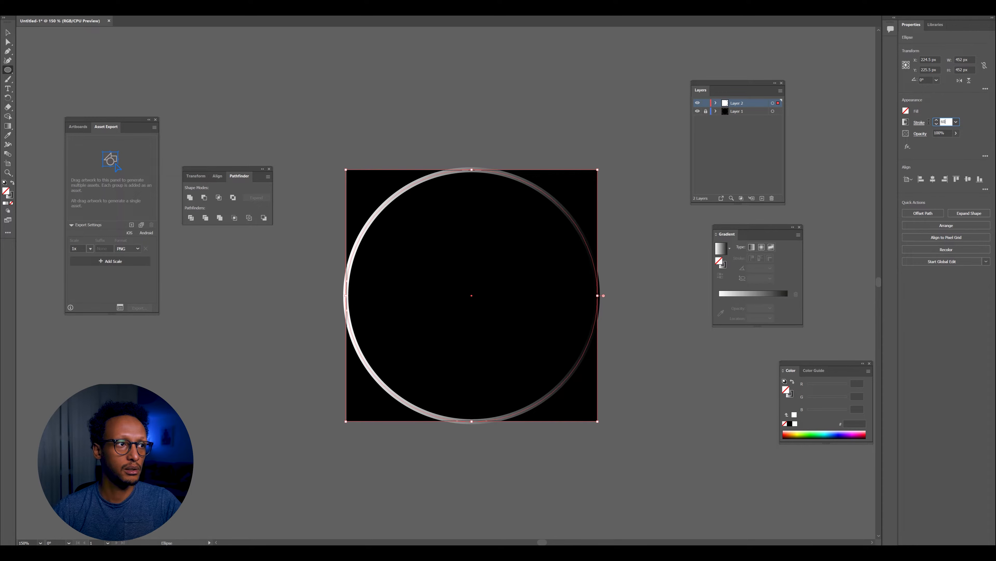
key(Return)
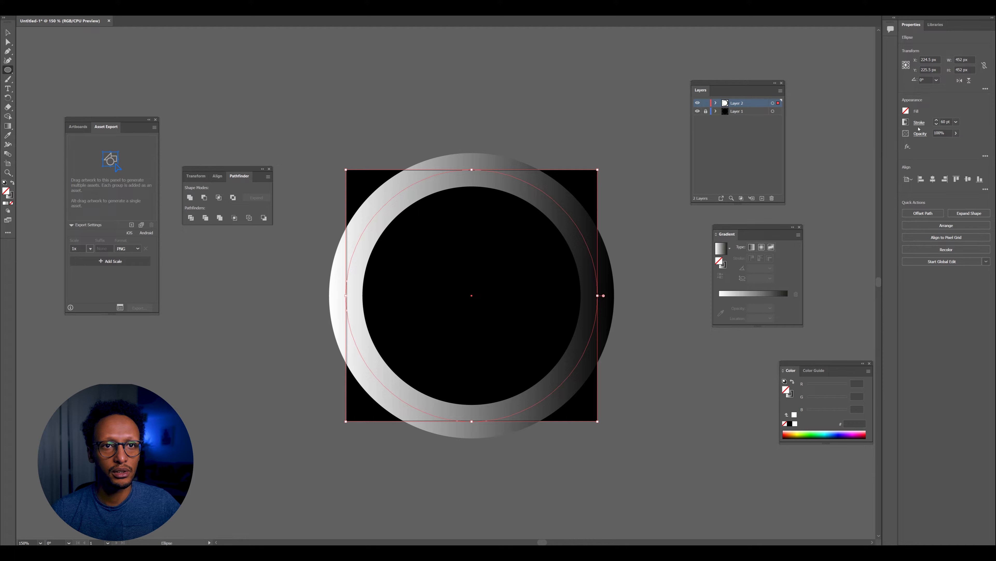
- Check the ring's stroke swatches and move the Gradient panel closer to the artboard
click(906, 122)
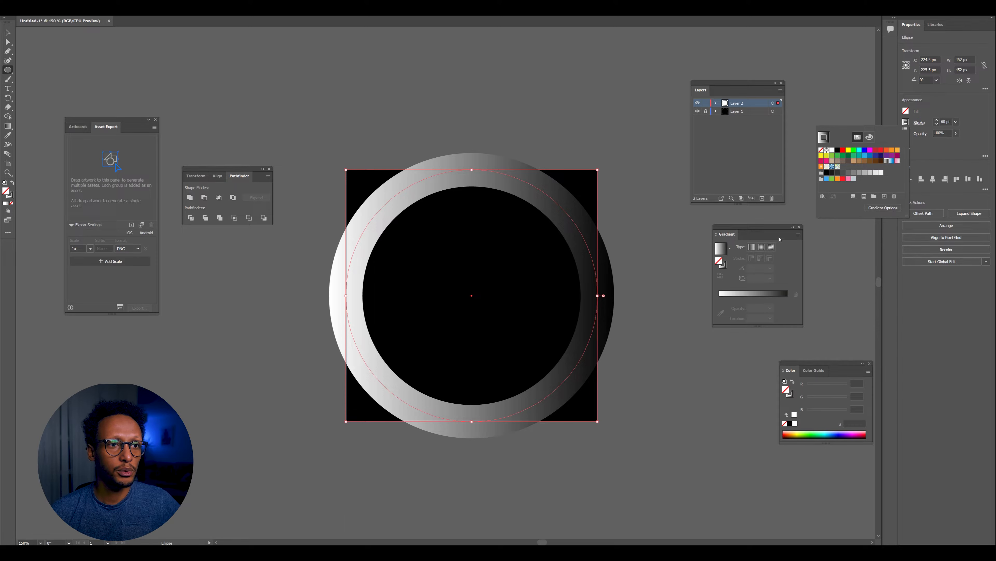
click(709, 227)
drag(744, 232, 679, 227)
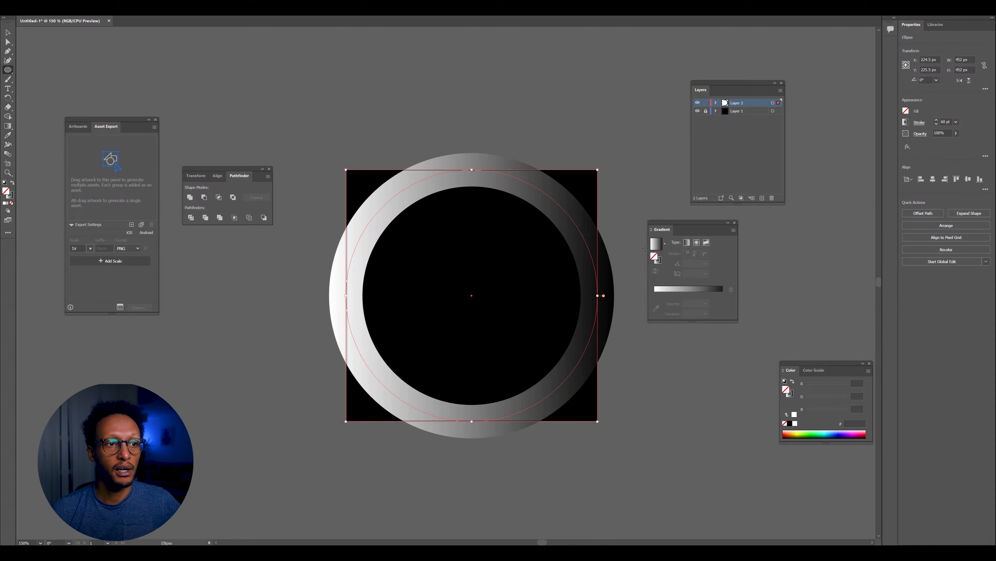
key(v)
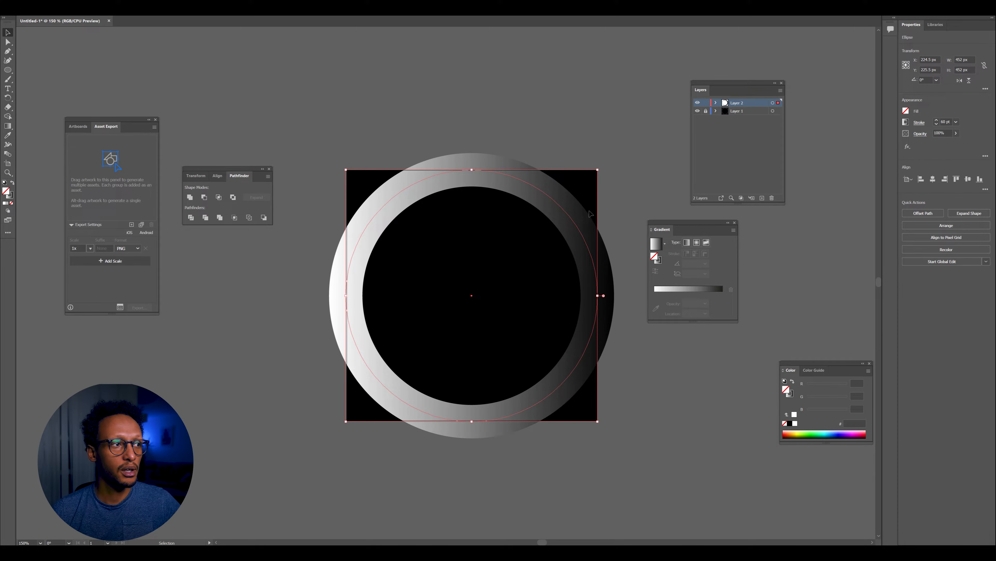
click(545, 160)
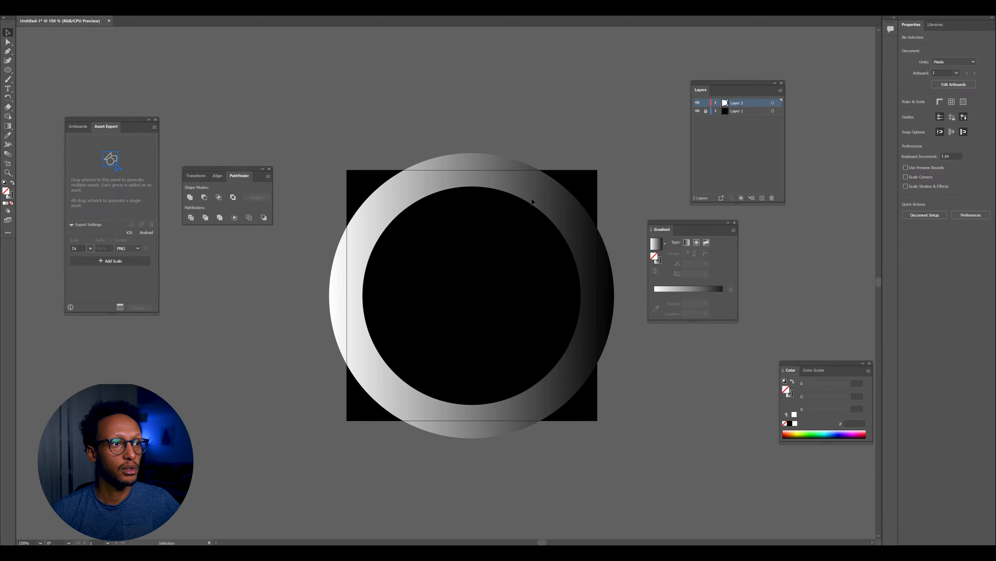
key(ctrl+a)
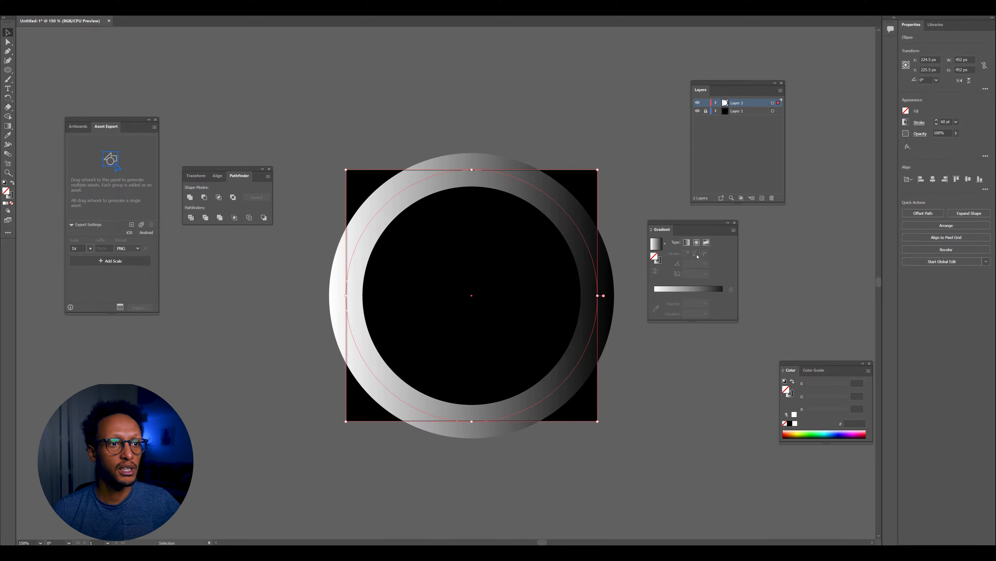
click(688, 242)
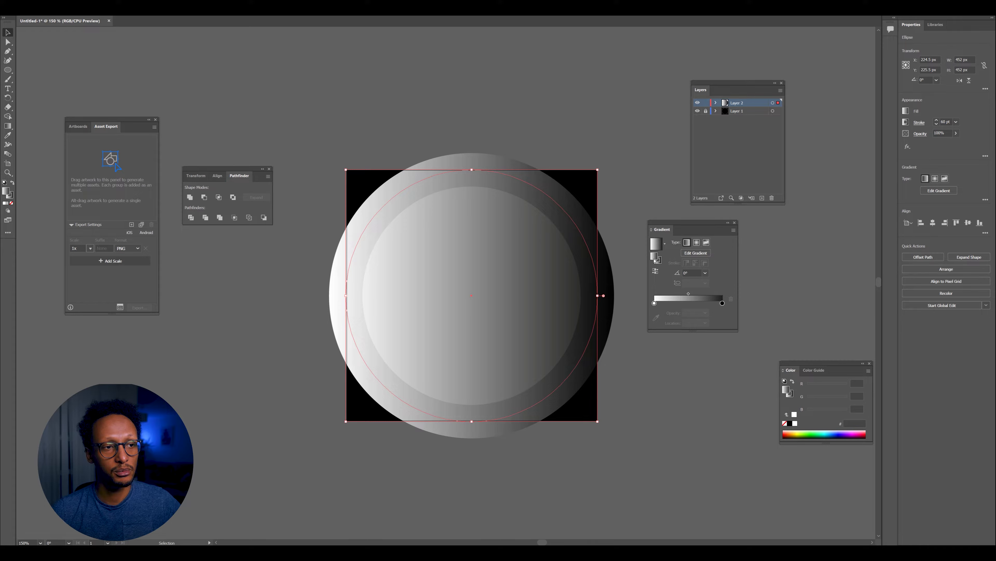
key(slash)
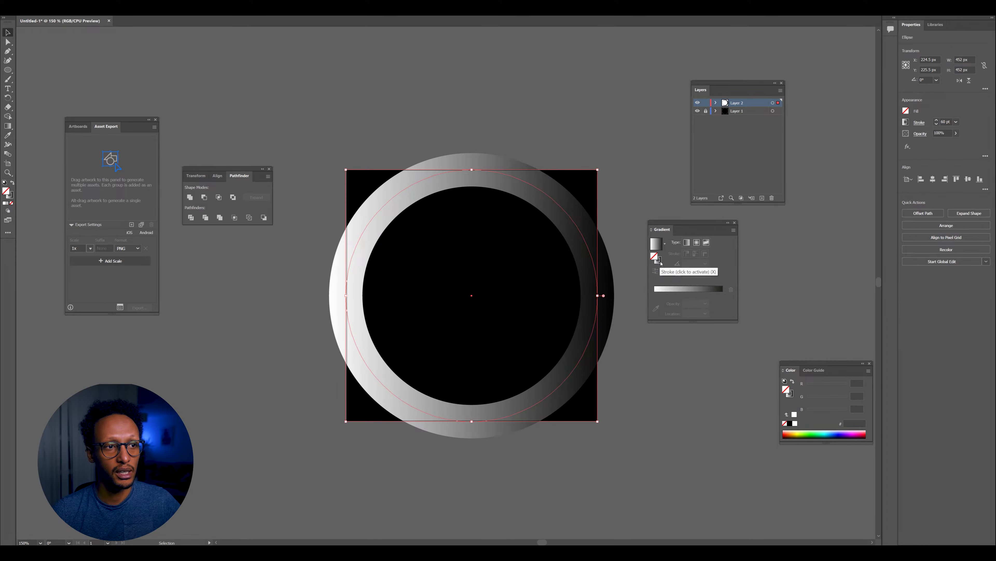
- Make the ring's stroke gradient run along the stroke, and rotate the ring to 90°
click(660, 261)
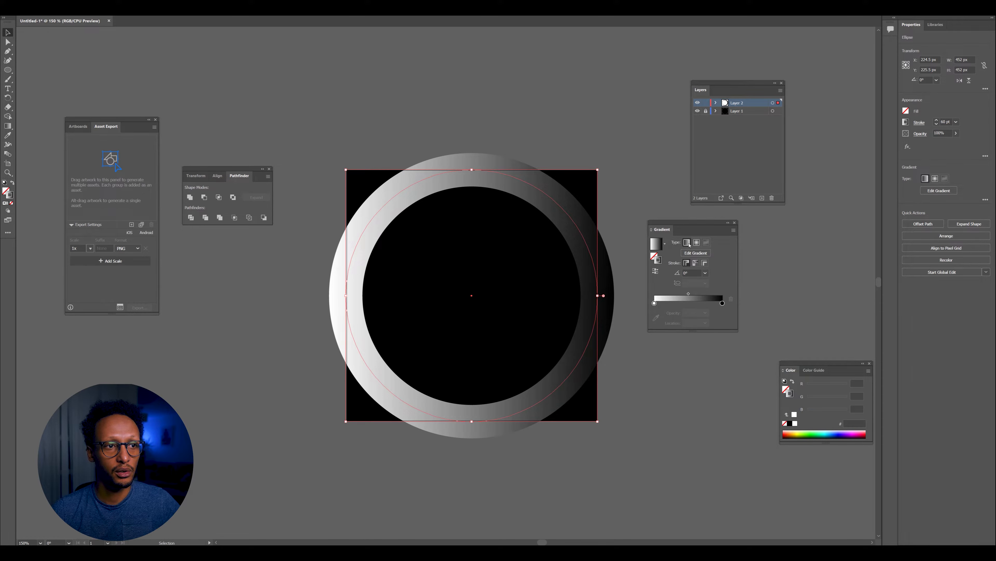
click(696, 262)
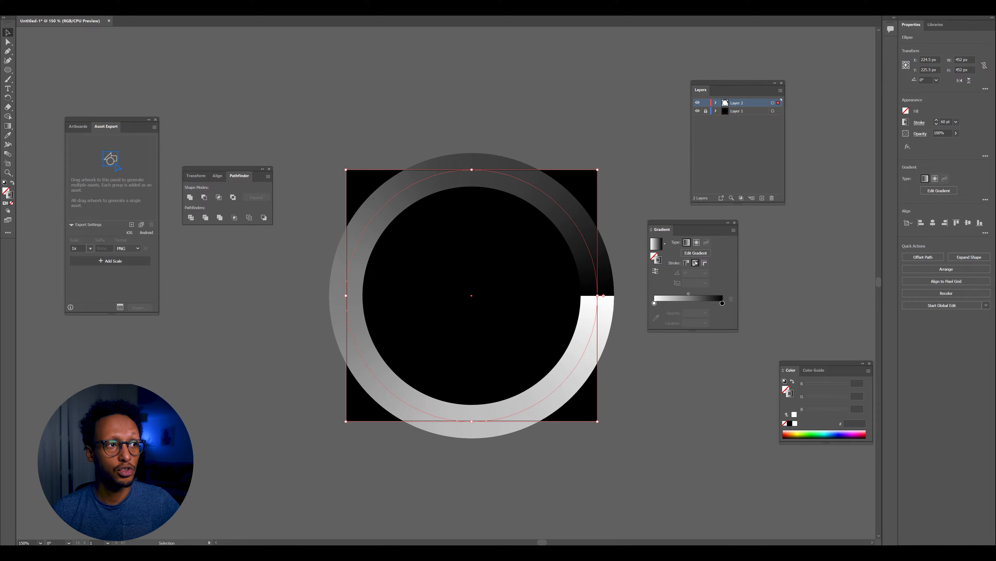
mouse_move(604, 295)
mouse_down()
mouse_move(607, 275)
mouse_move(476, 181)
mouse_move(483, 160)
mouse_move(600, 295)
mouse_up()
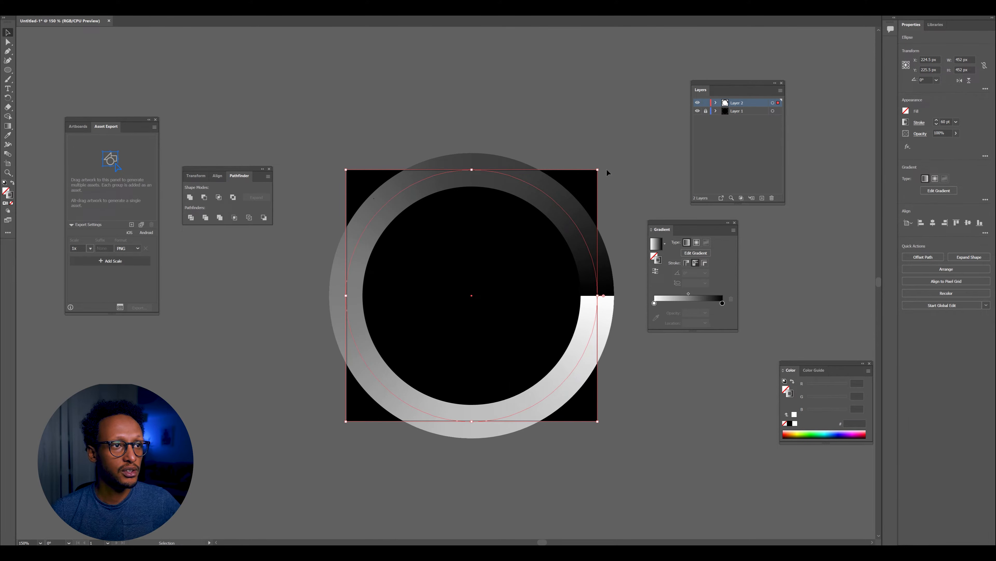
drag(598, 168, 380, 162)
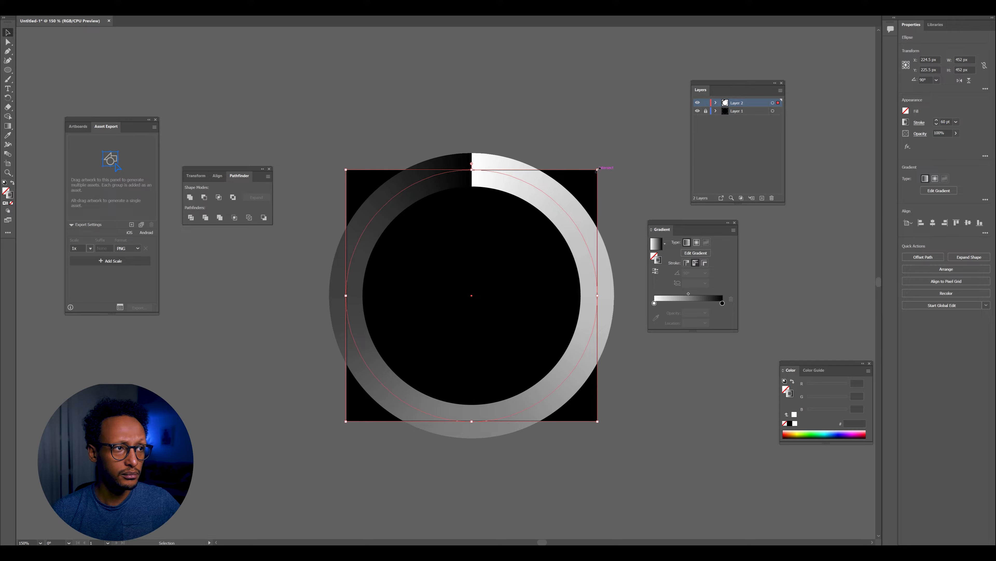
- Scale the ring down around its center to about 395 px so its outer edge covers the guide circle
drag(597, 170, 584, 193)
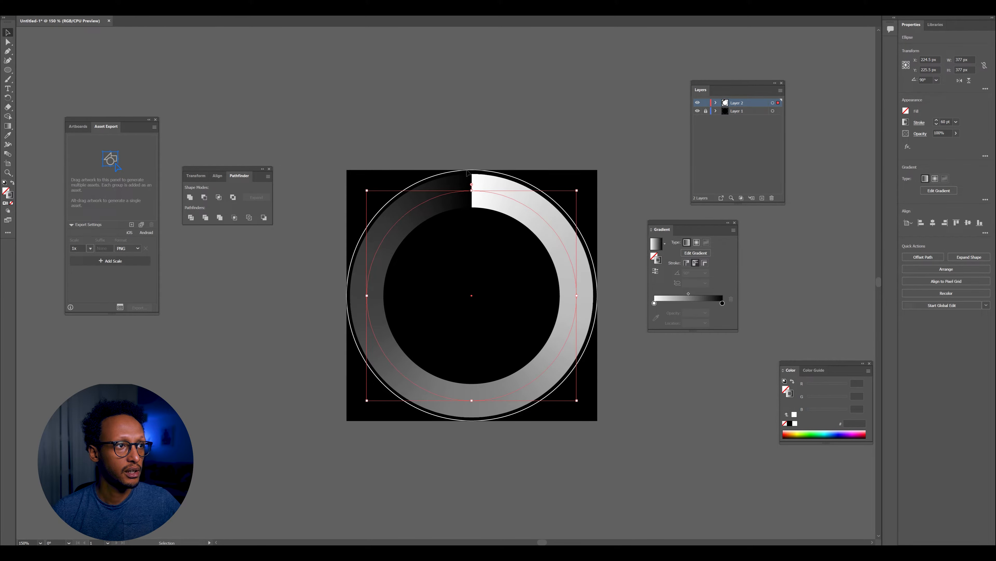
drag(577, 190, 581, 187)
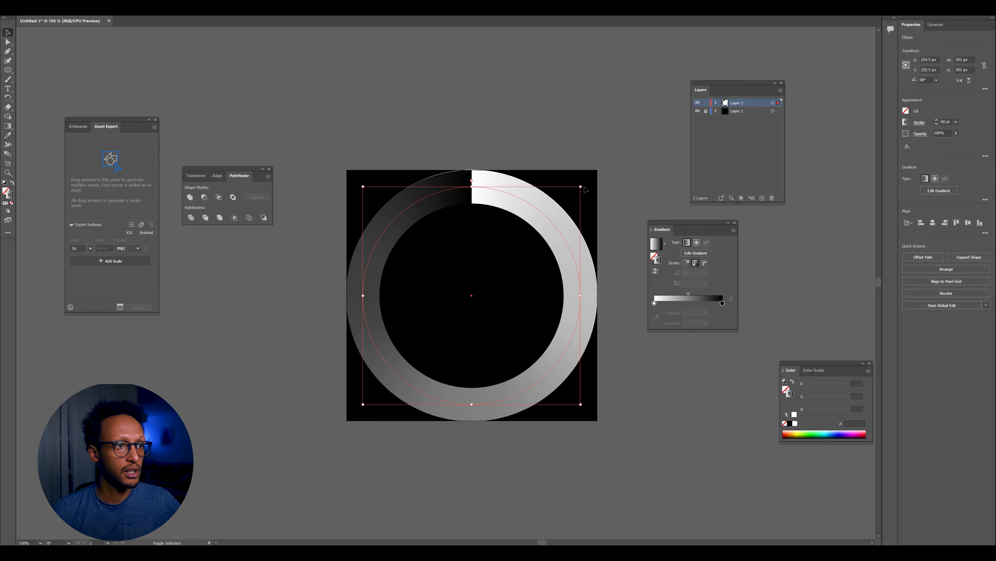
drag(581, 186, 581, 188)
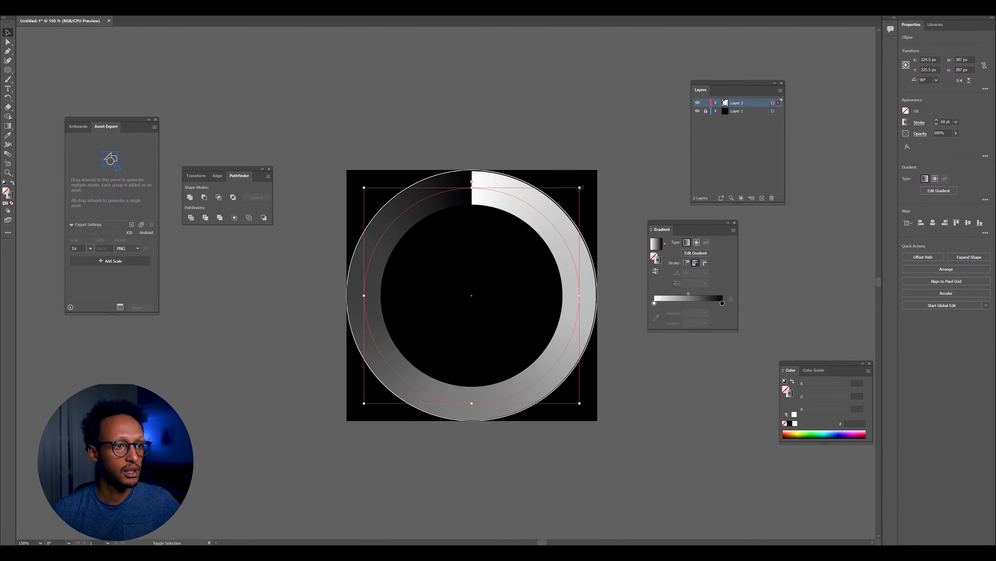
click(557, 106)
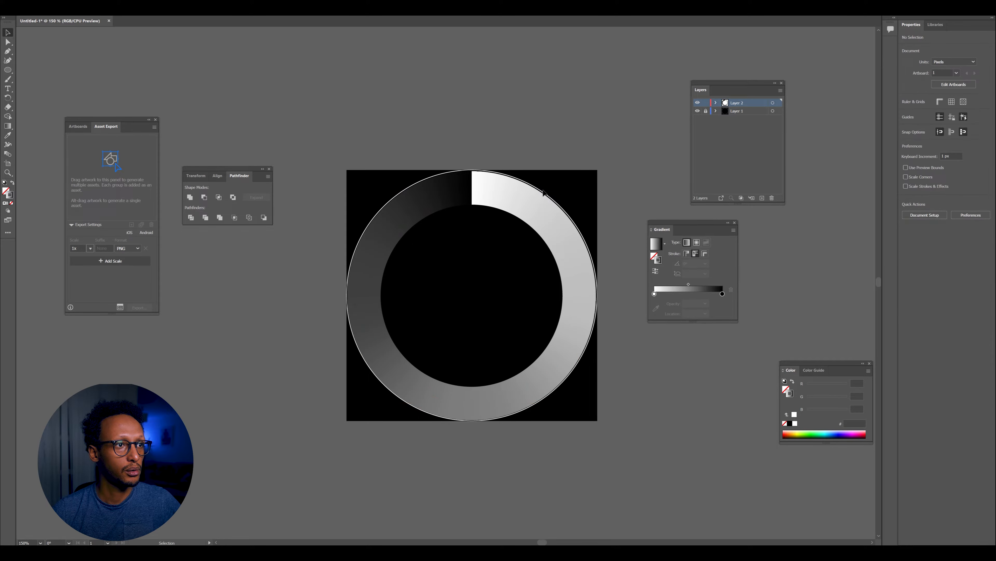
click(545, 225)
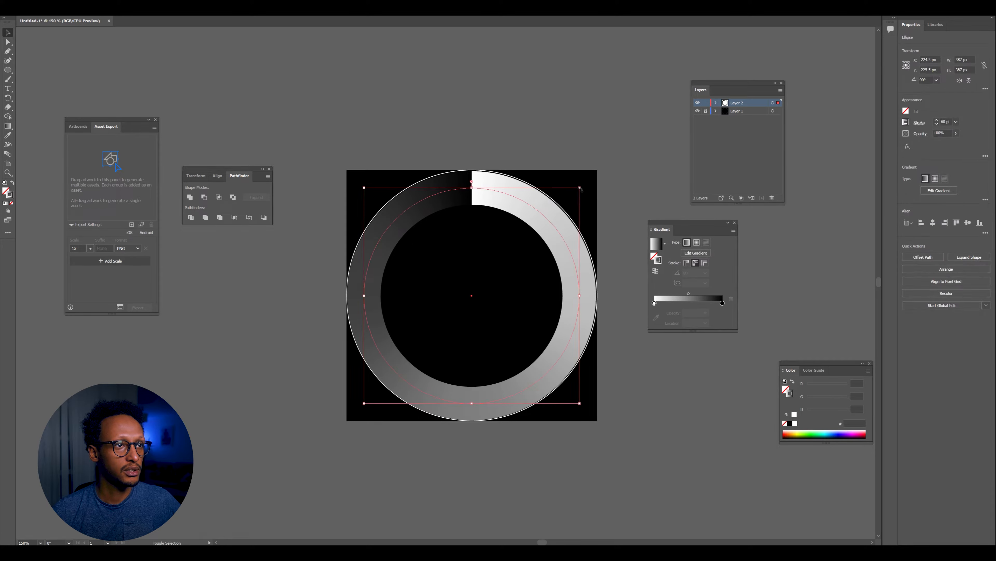
drag(581, 188, 583, 185)
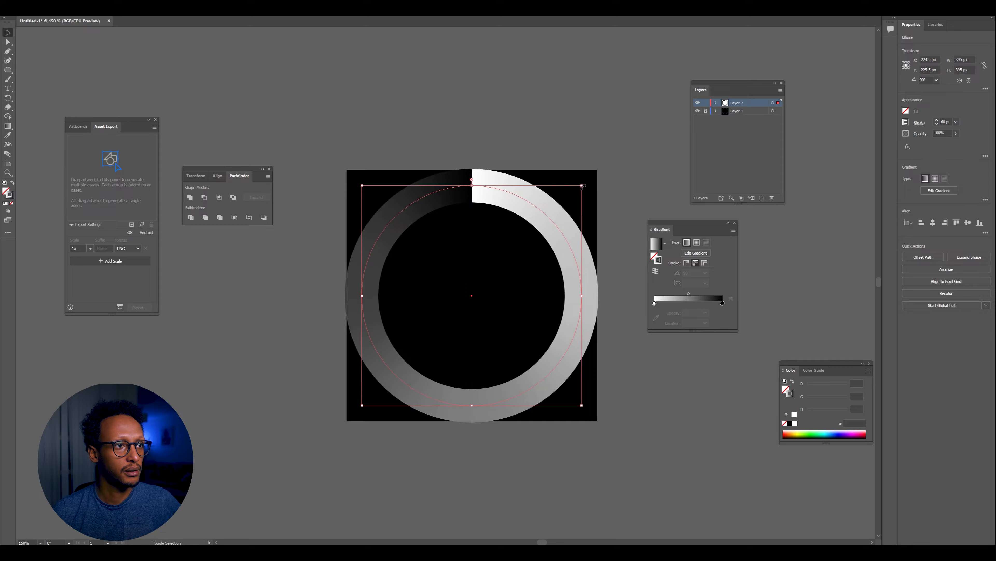
key(ctrl+shift+a)
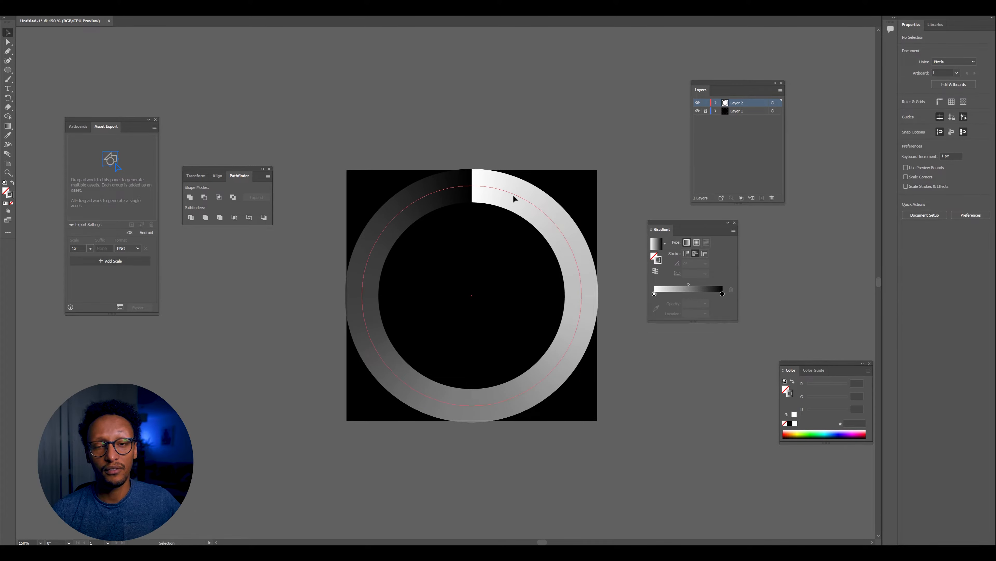
- Duplicate the ring in place and scale the copy around its center to about 335 px
click(513, 195)
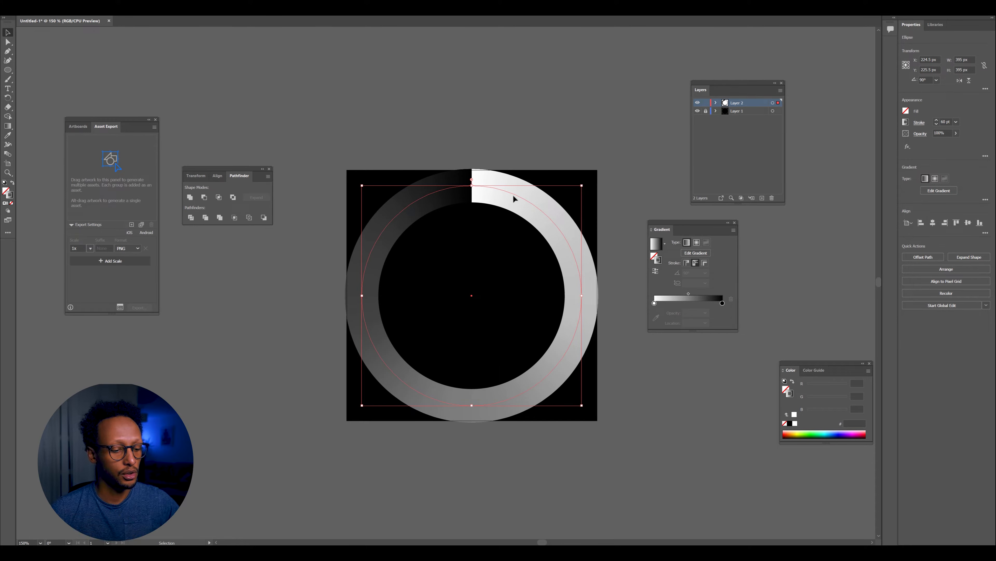
key(a)
key(ctrl)
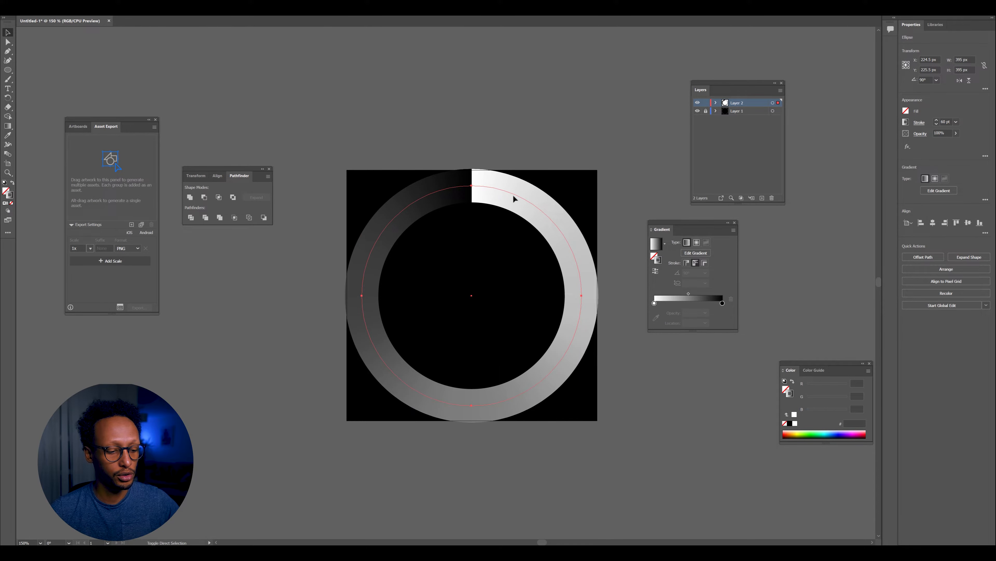
ctrl+click(513, 194)
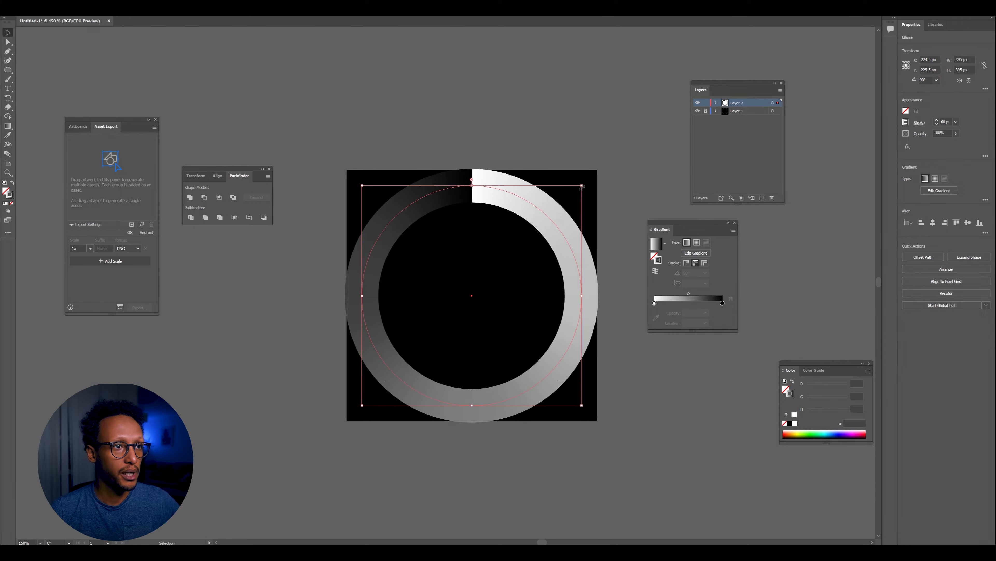
drag(576, 192, 566, 198)
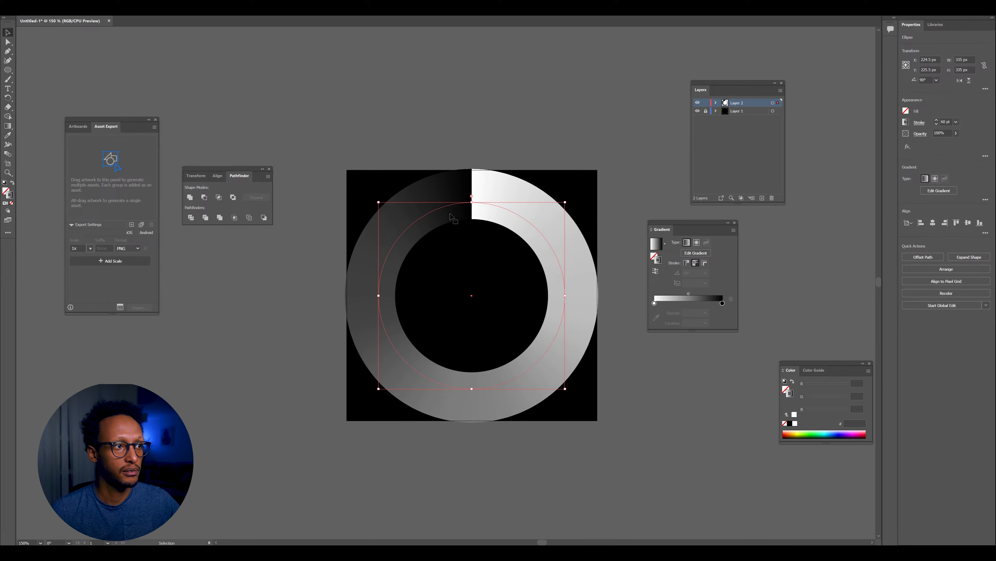
- Duplicate the 335 px ring in place and scale the copy around its center to about 219 px
click(506, 225)
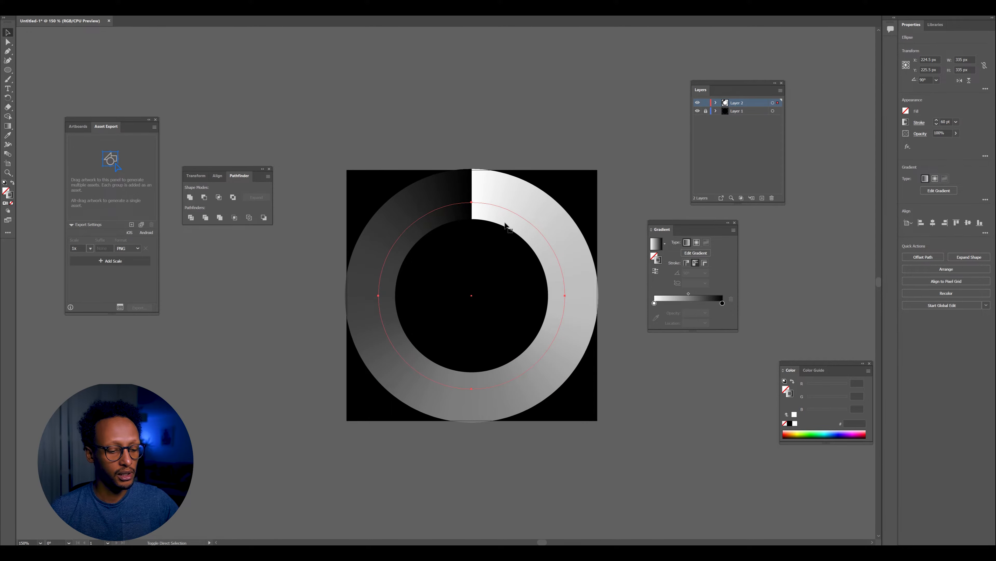
key(v)
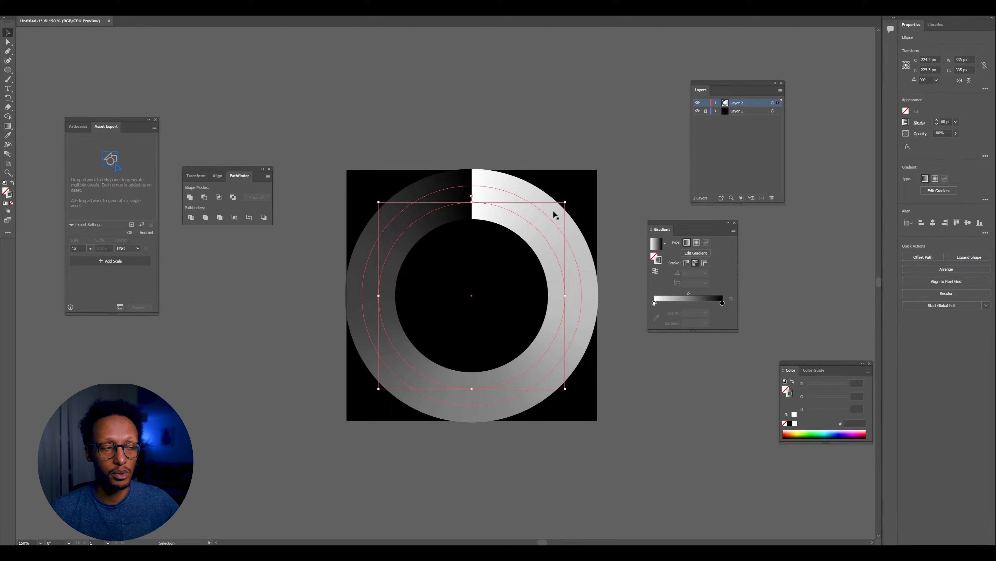
drag(565, 202, 535, 225)
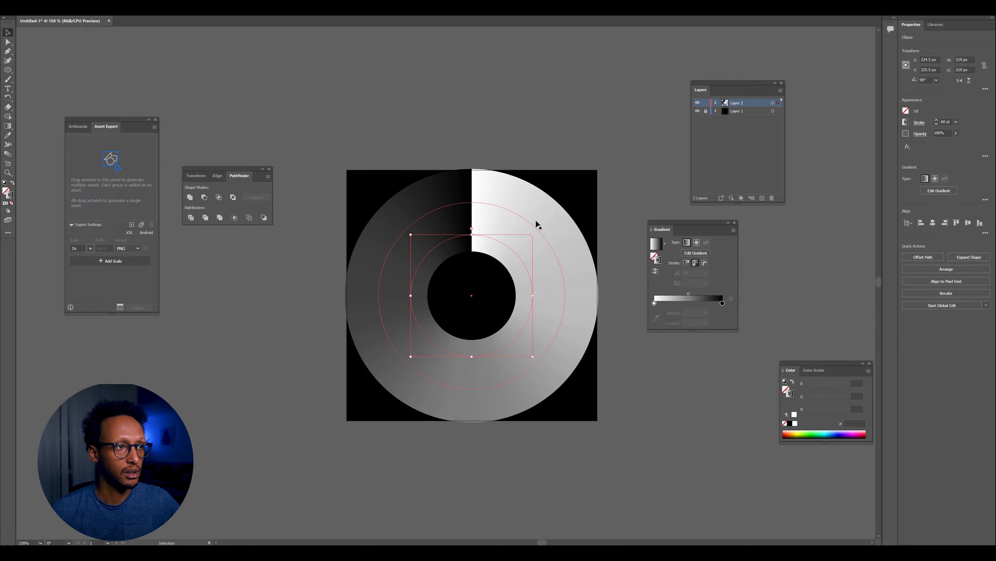
click(566, 125)
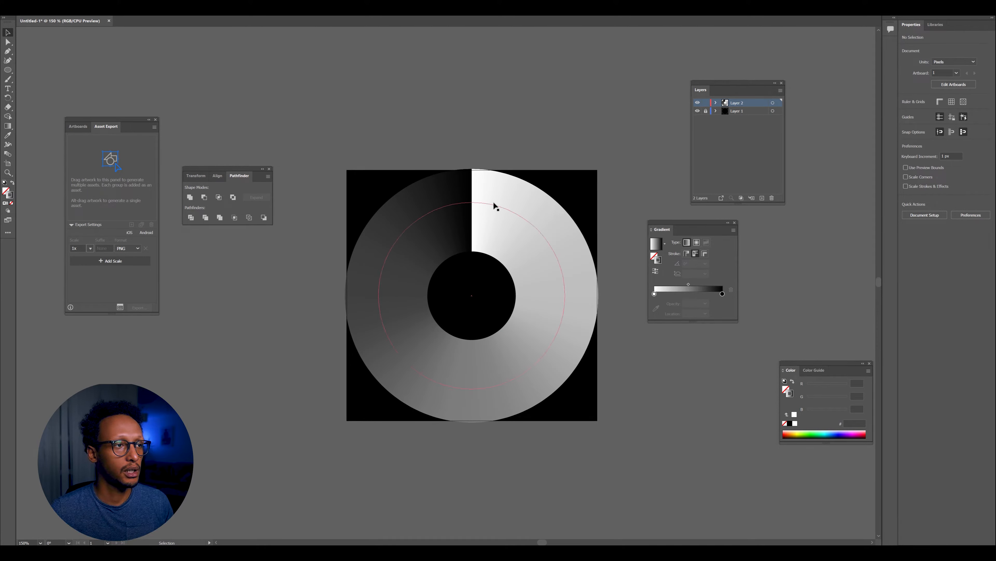
- Rotate the middle ring to about 132° so its gradient seam is offset from the outer ring's
click(490, 212)
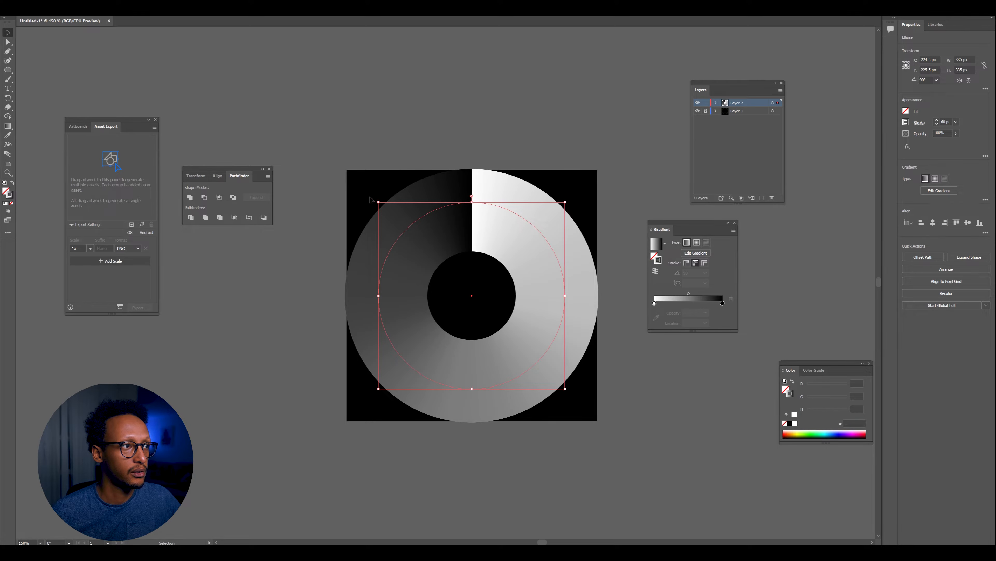
drag(376, 201, 351, 290)
key(a)
key(v)
click(396, 127)
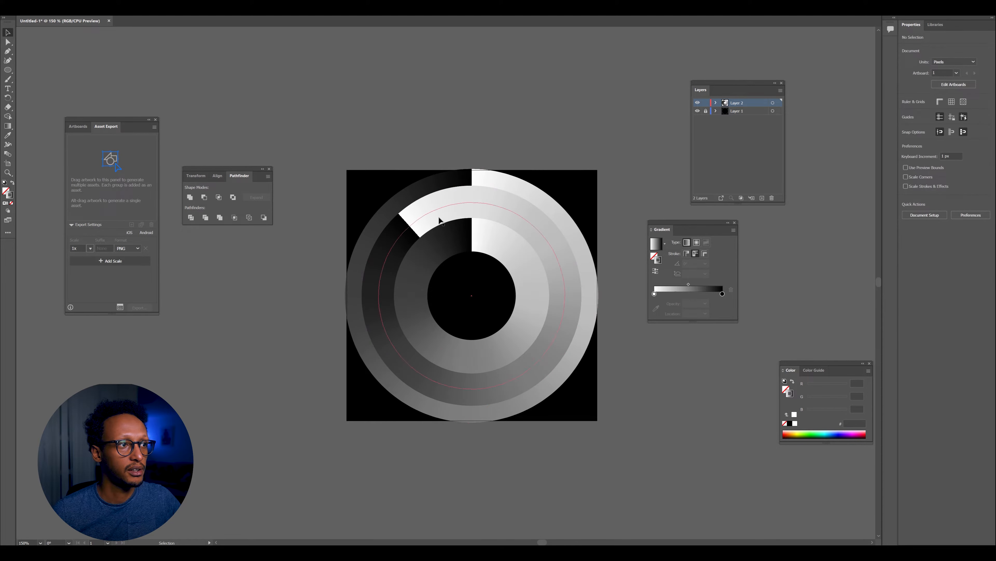
- Rotate the innermost ring to 45°
click(470, 251)
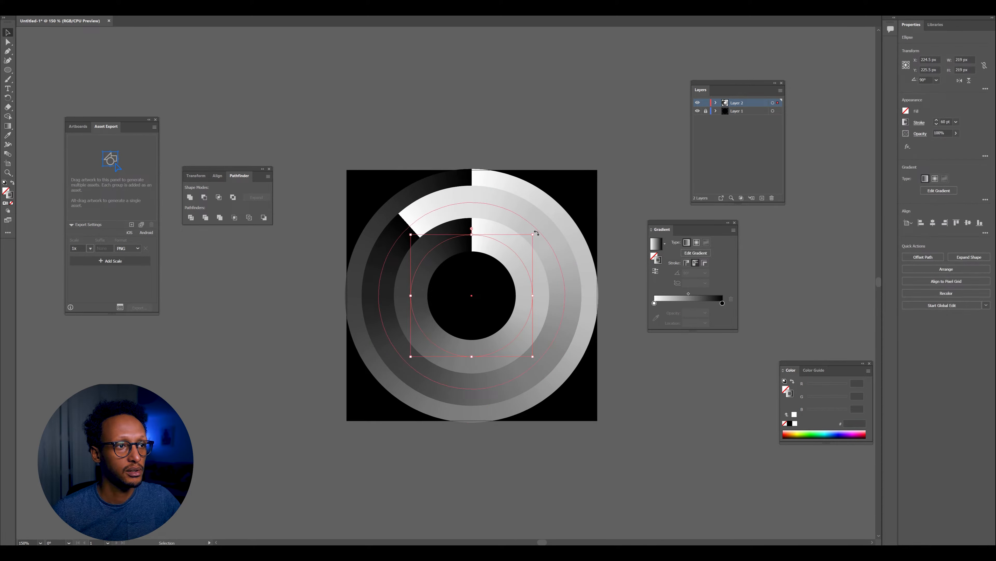
drag(536, 233, 555, 266)
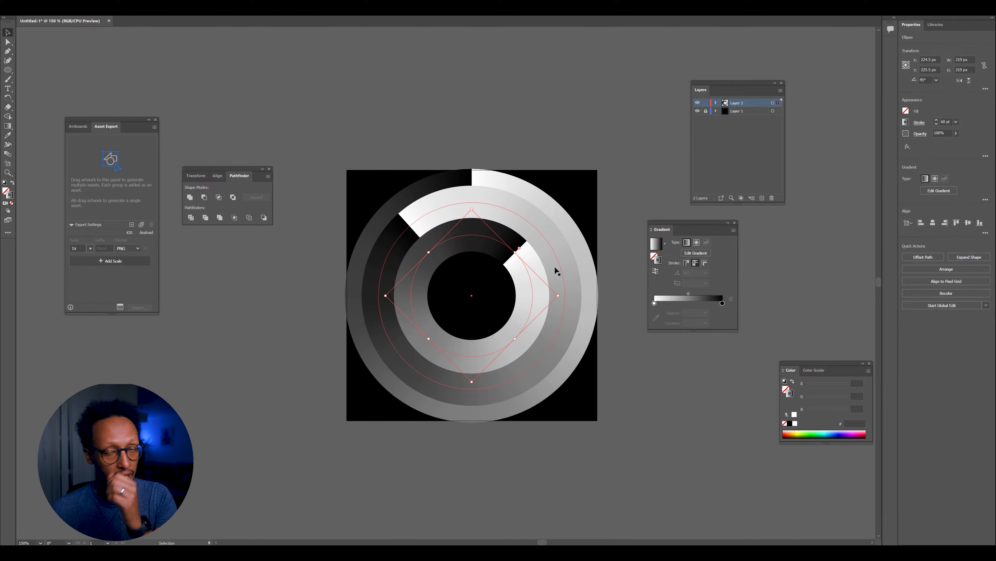
key(g)
click(525, 145)
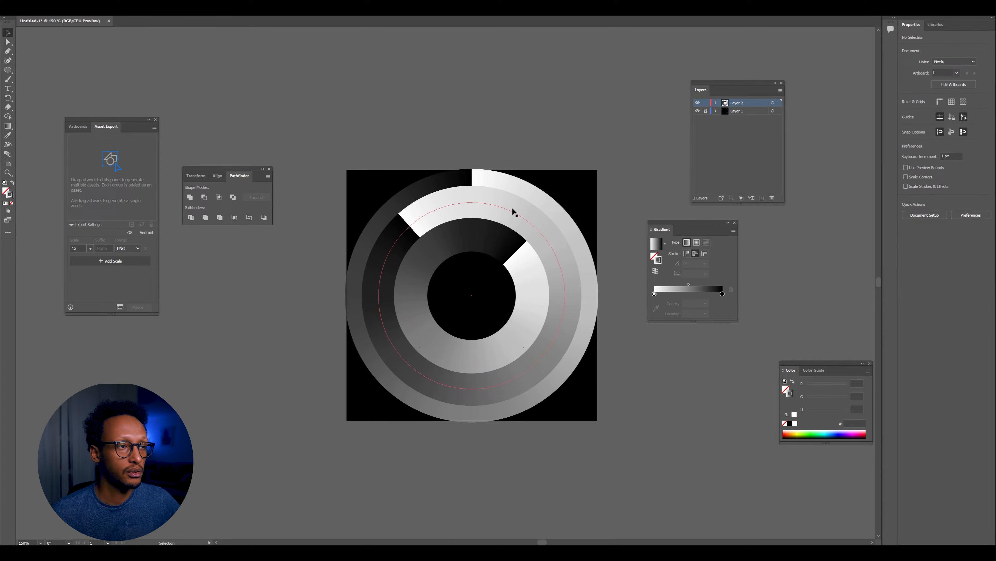
- Scale the middle ring down to about 312 px and the innermost ring to about 195 px around their centers
click(556, 213)
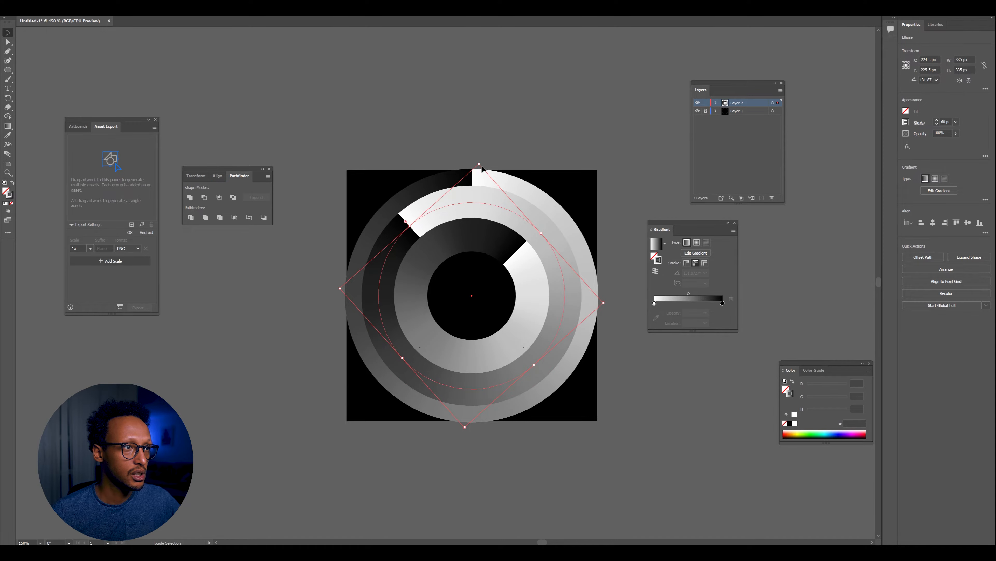
drag(478, 168, 478, 173)
click(486, 222)
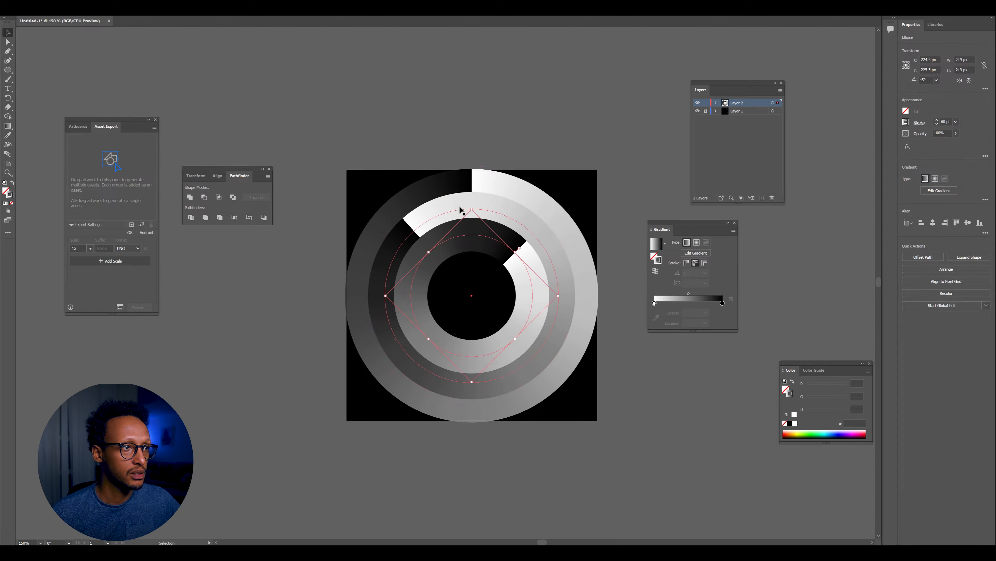
drag(472, 210, 472, 219)
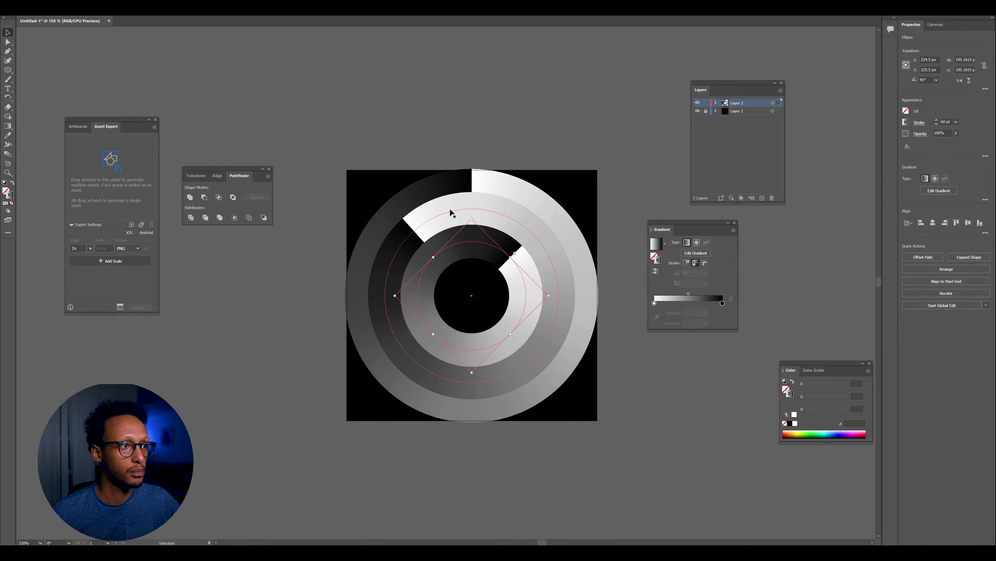
click(484, 173)
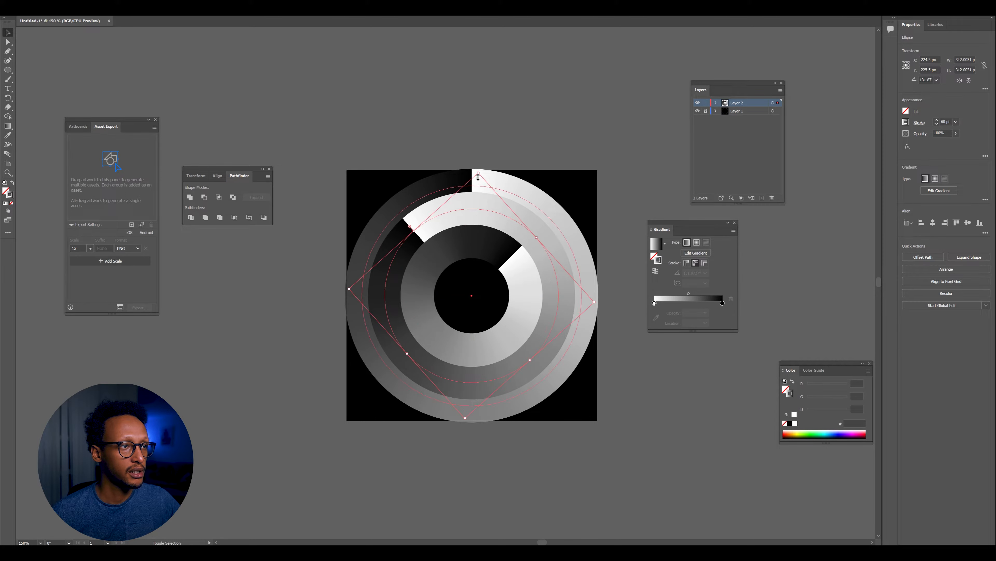
- Scale the middle ring down to about 292 px and the innermost ring to about 177 px around their centers
drag(478, 173, 478, 181)
click(479, 241)
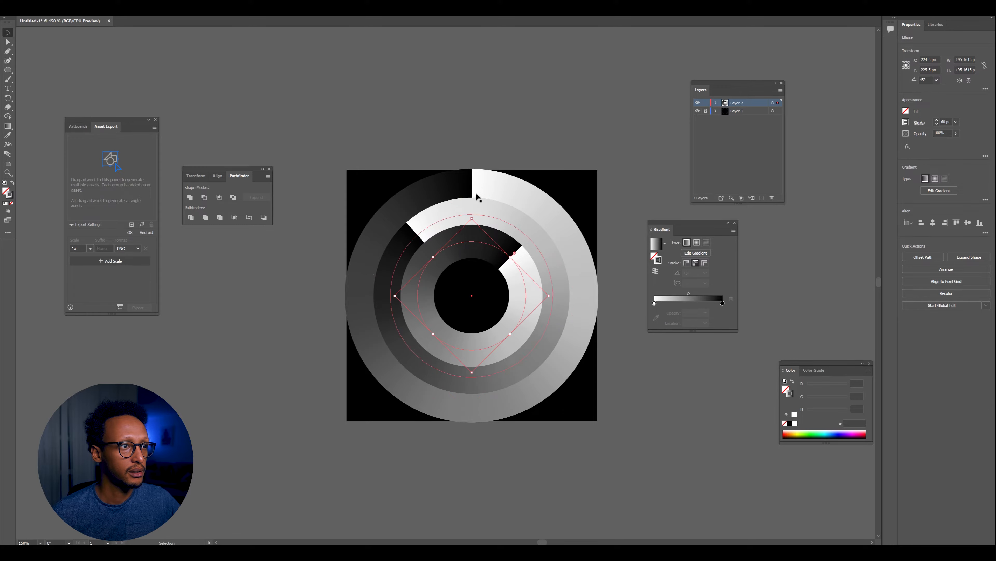
drag(472, 219, 472, 224)
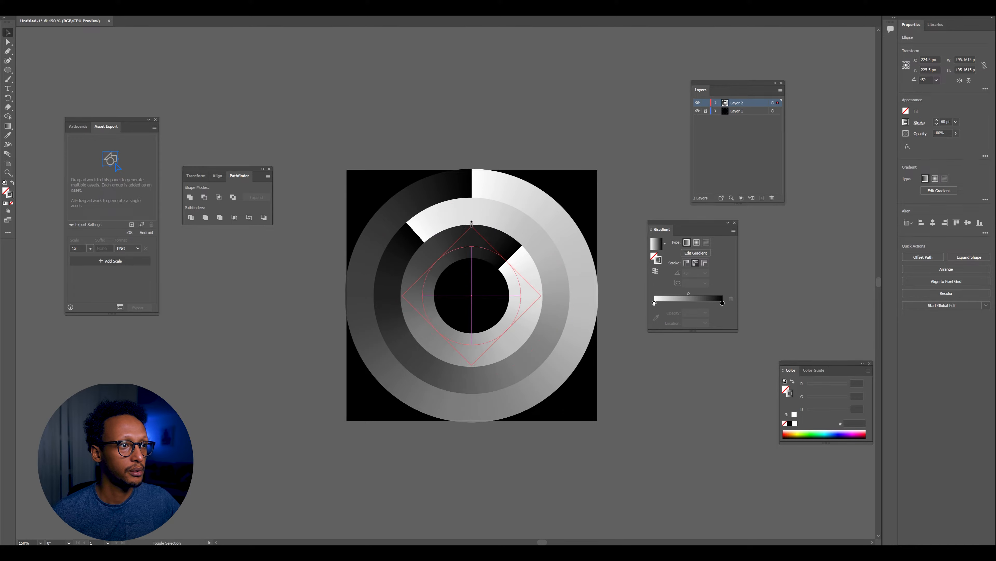
click(481, 110)
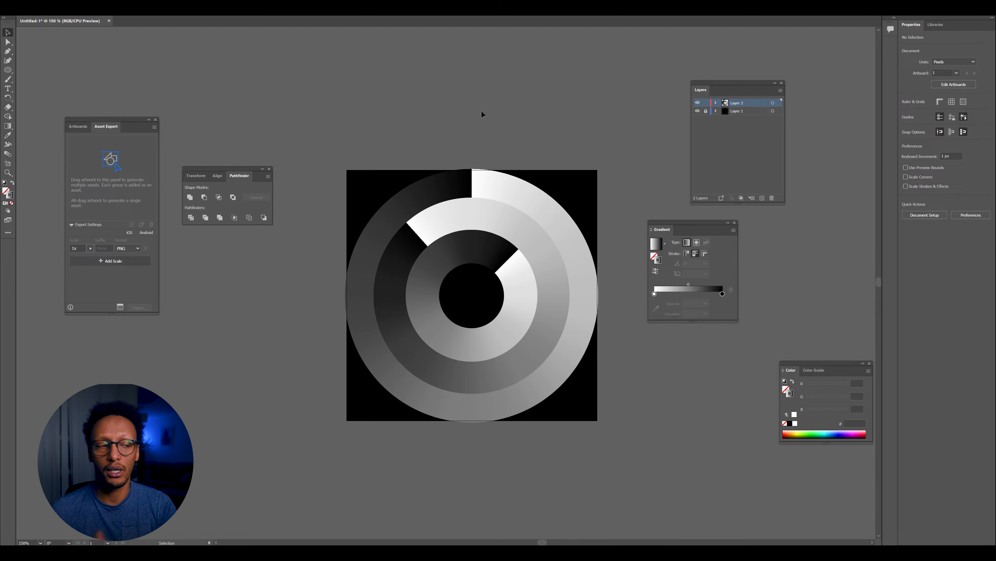
- Try rotating the innermost ring to 0° and then to -90°
click(502, 262)
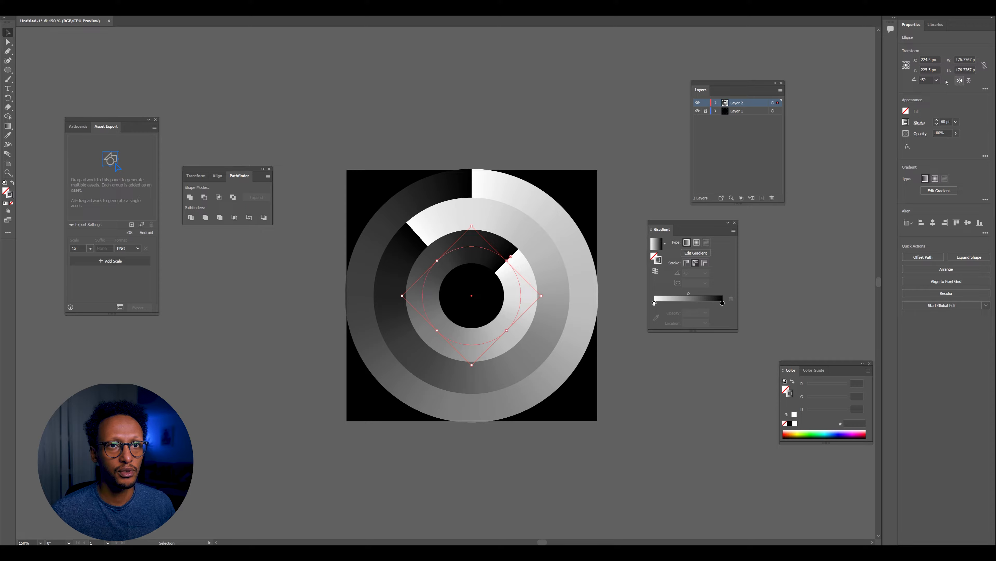
click(932, 80)
text(0)
key(Return)
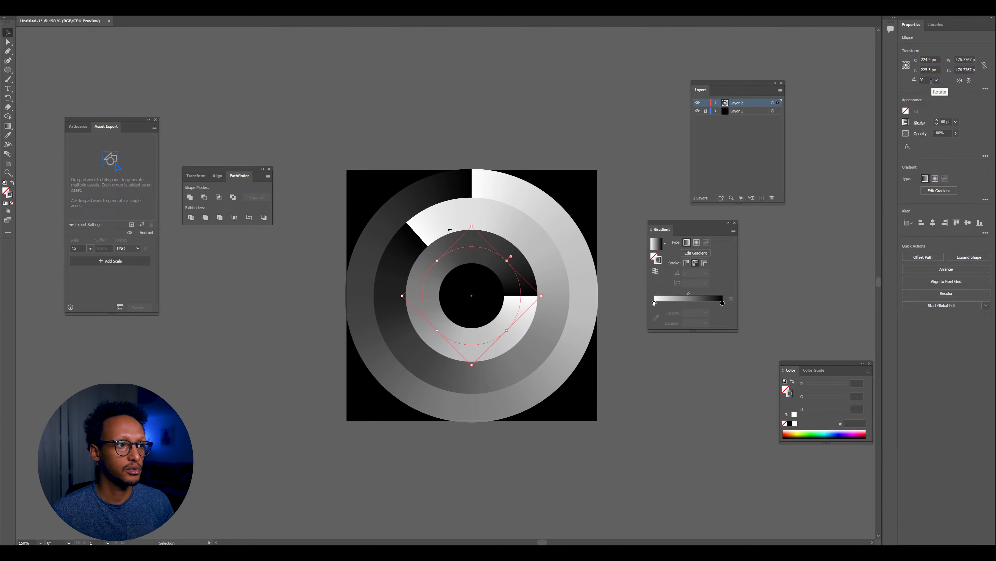
click(924, 80)
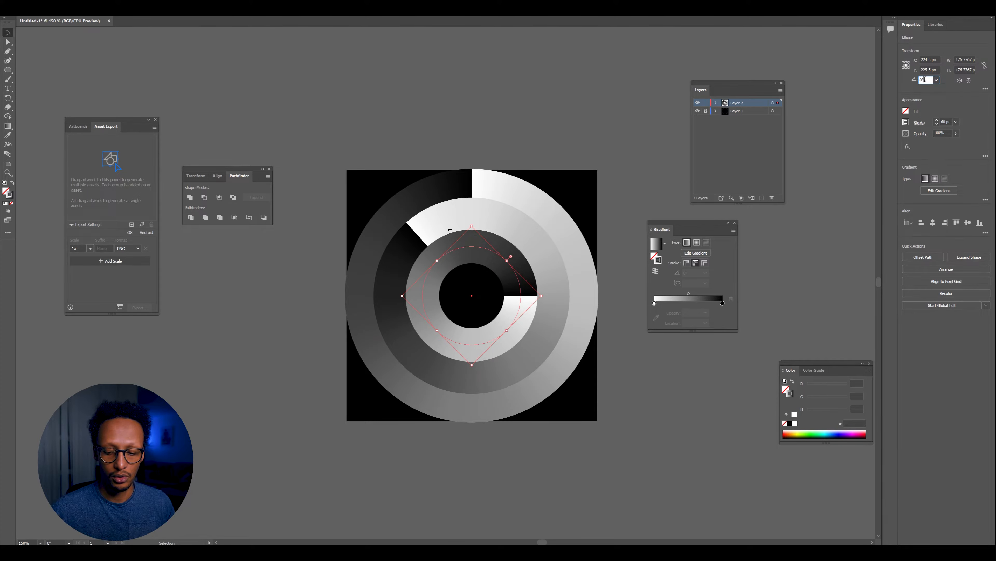
text(-90)
key(Return)
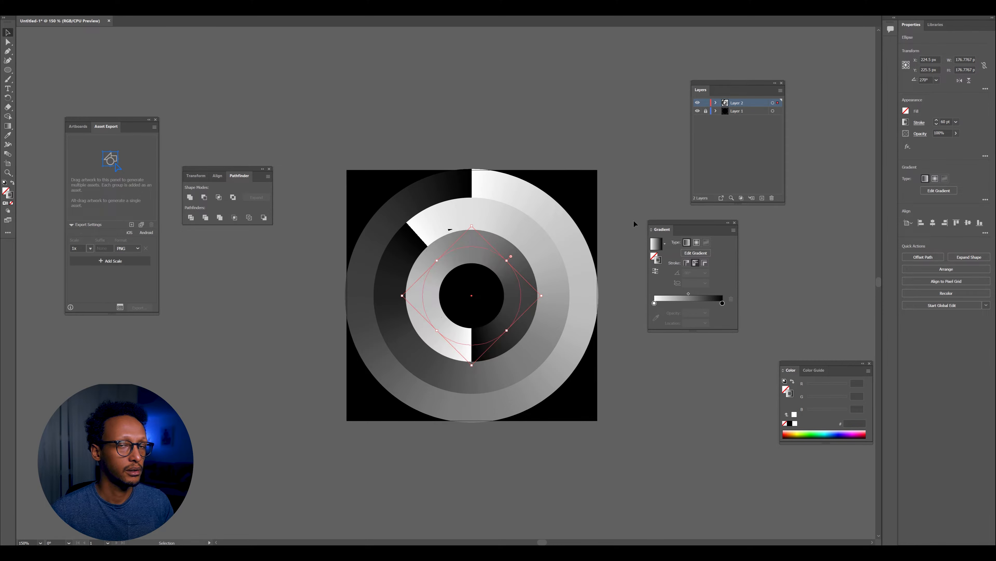
- Set the rotation of the innermost and middle rings to 90° so their gradient seams align with the outer ring's
click(926, 79)
text(90)
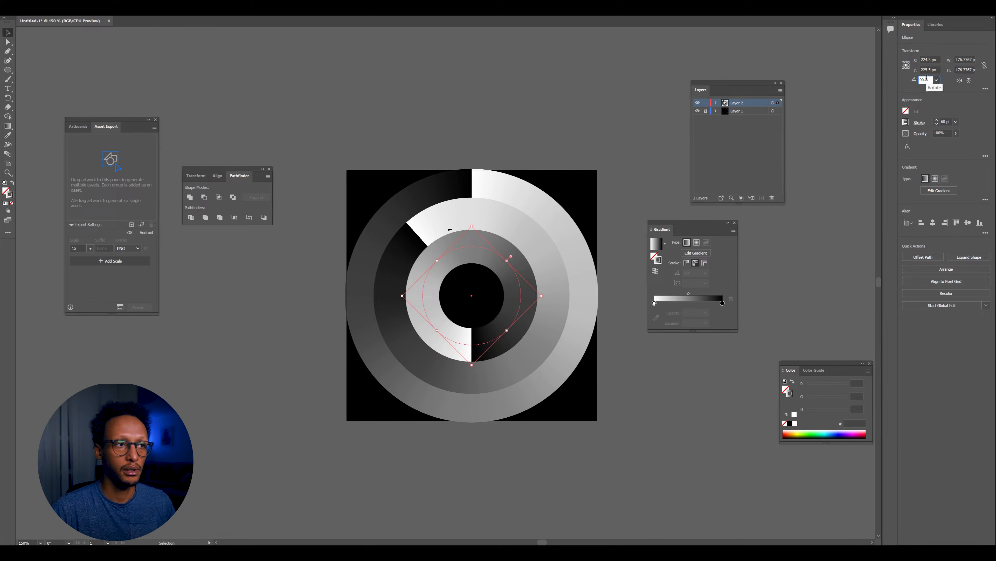
key(Return)
click(491, 211)
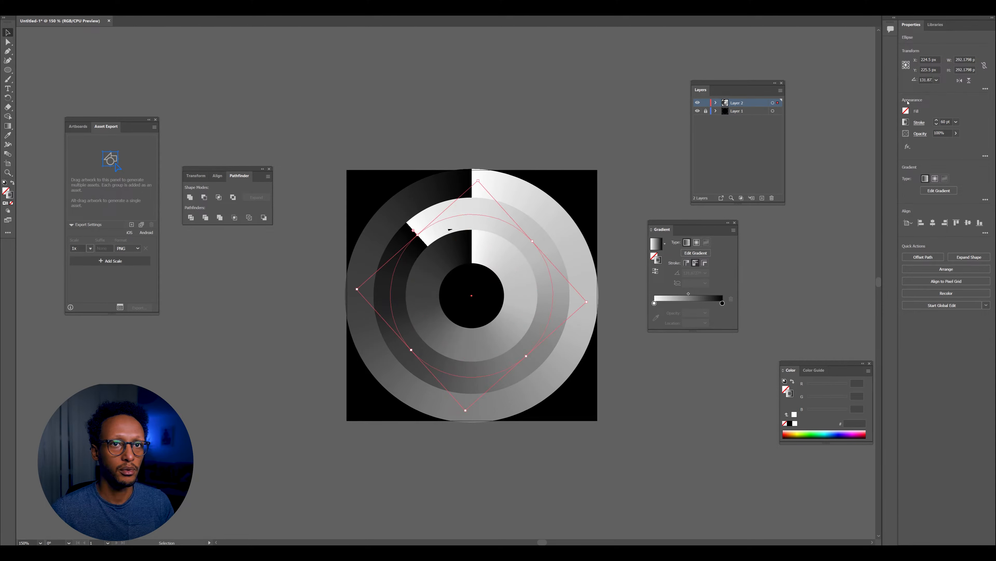
click(927, 80)
text(90)
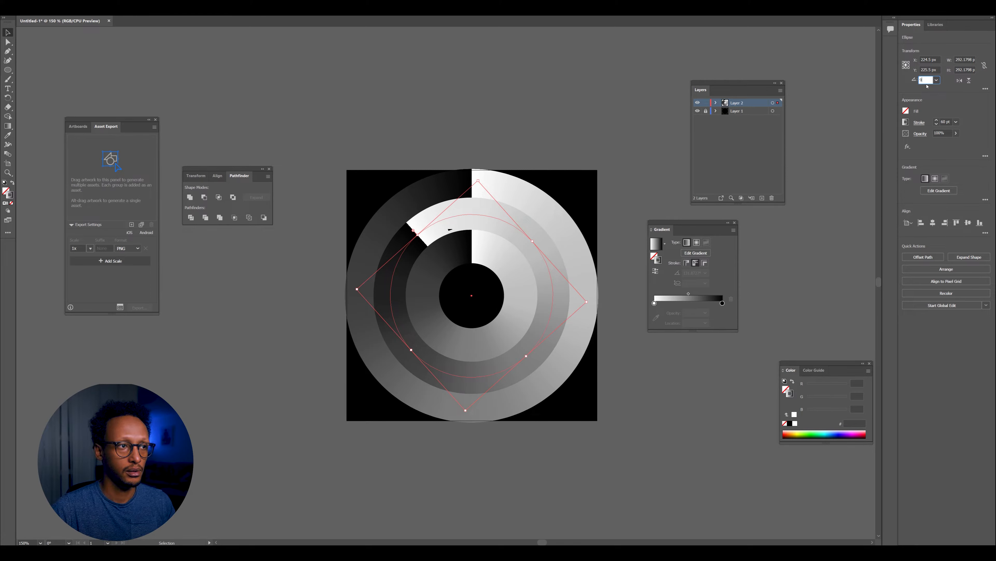
key(Return)
key(ctrl+shift+a)
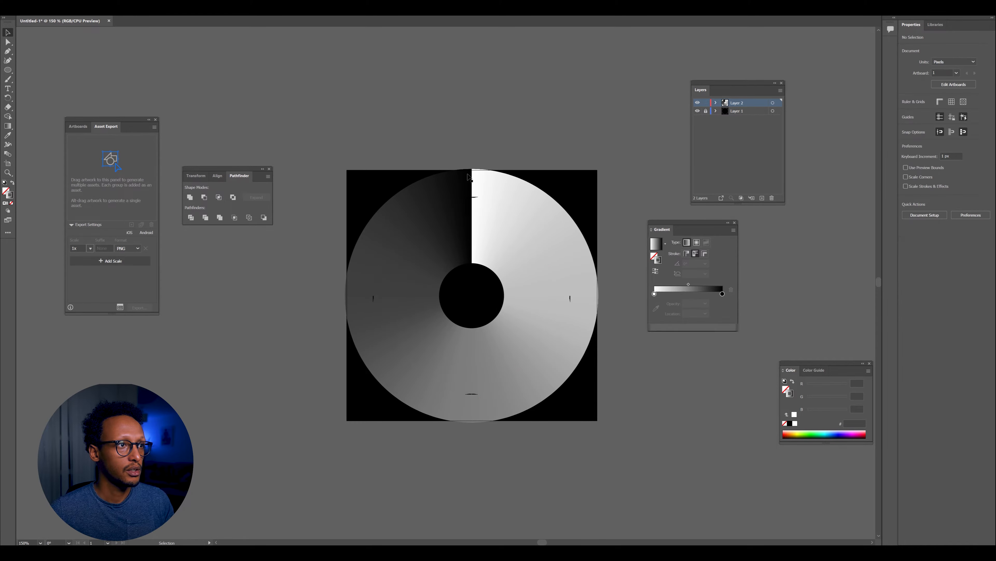
- Change the black end stop of the innermost ring's stroke gradient to white with 0% opacity
click(478, 260)
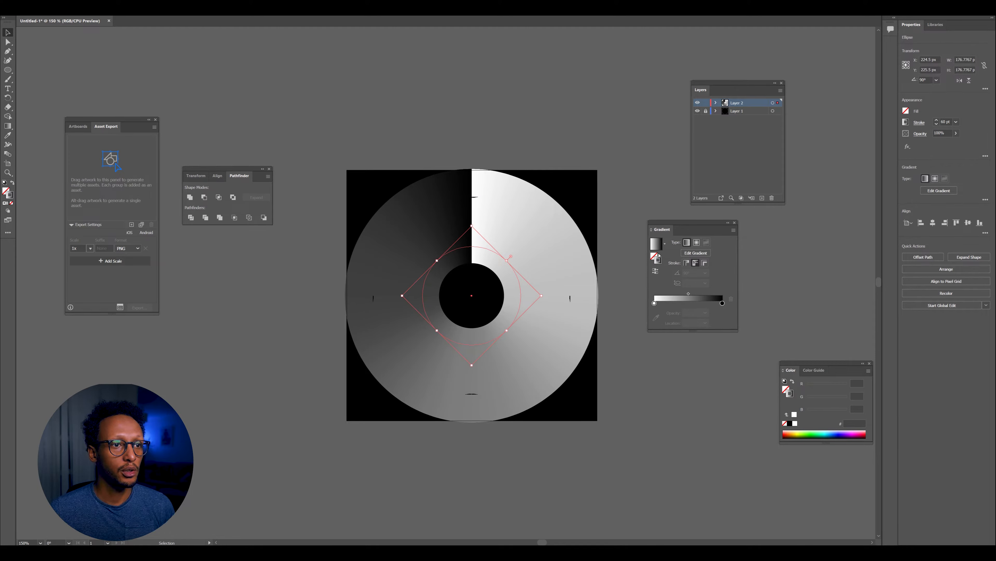
click(907, 122)
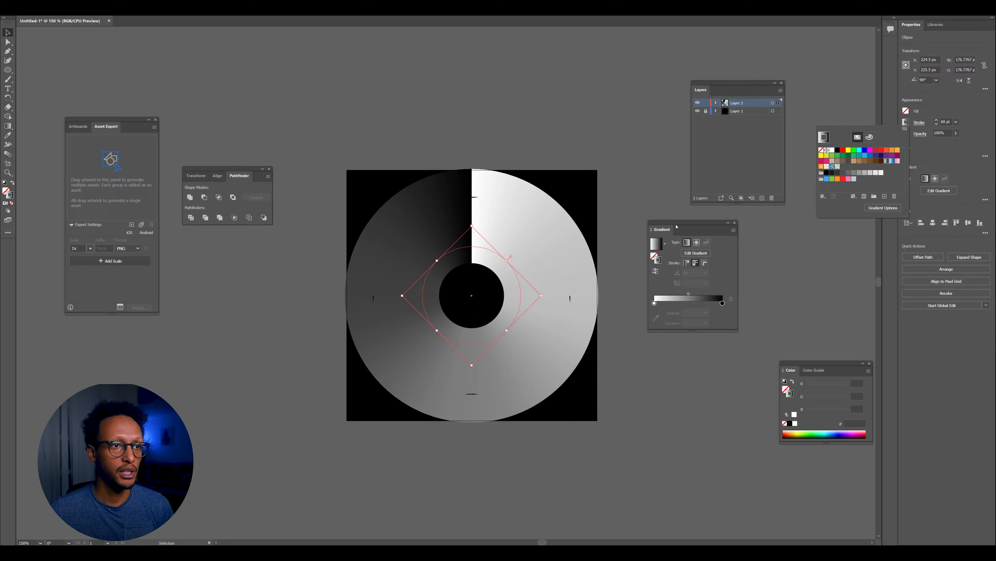
double_click(723, 303)
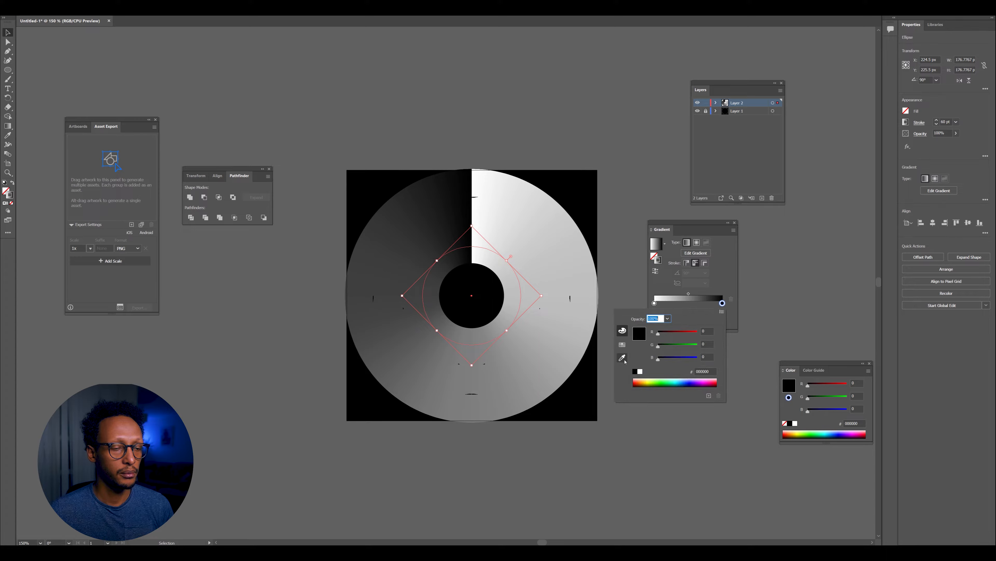
click(640, 370)
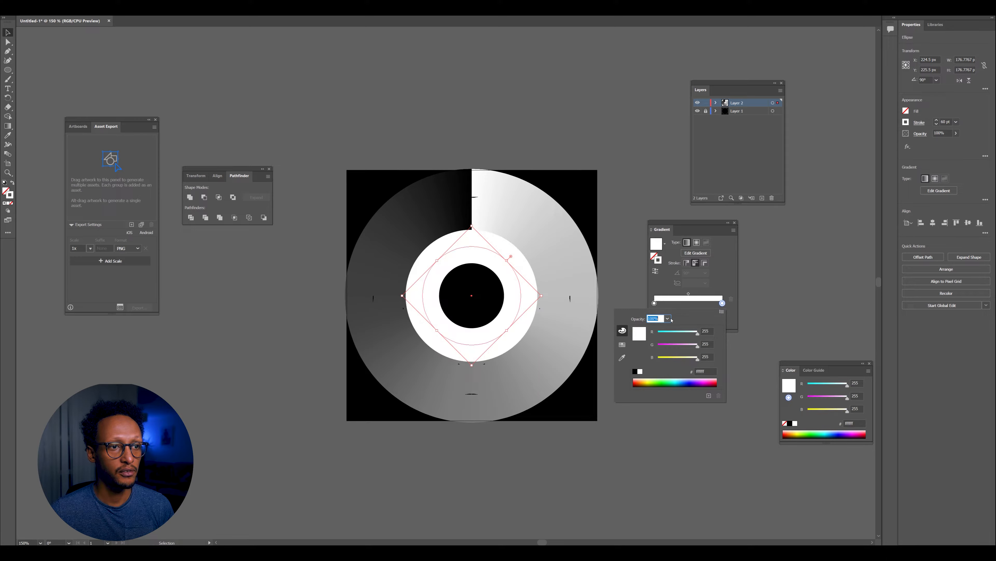
click(668, 318)
click(677, 326)
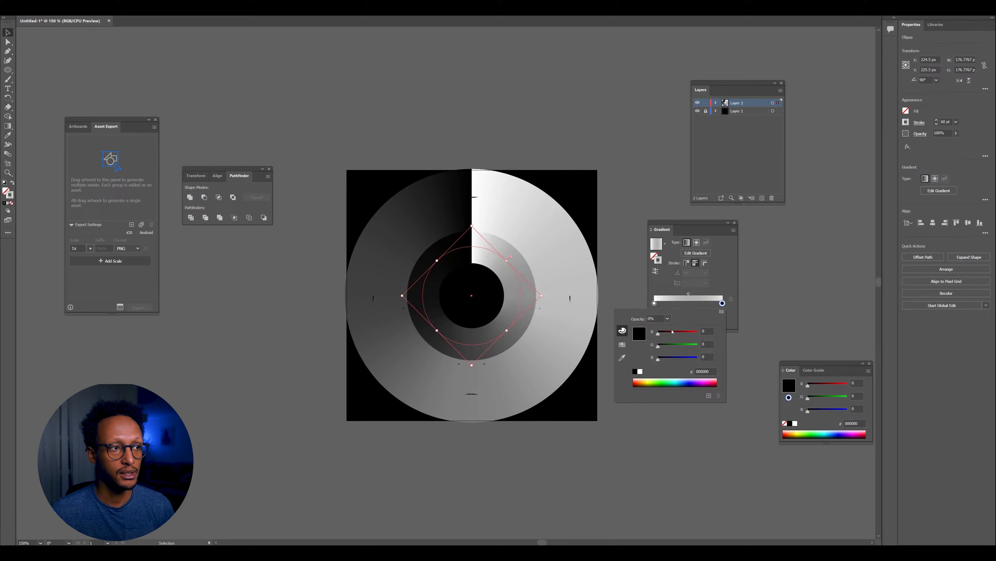
click(722, 276)
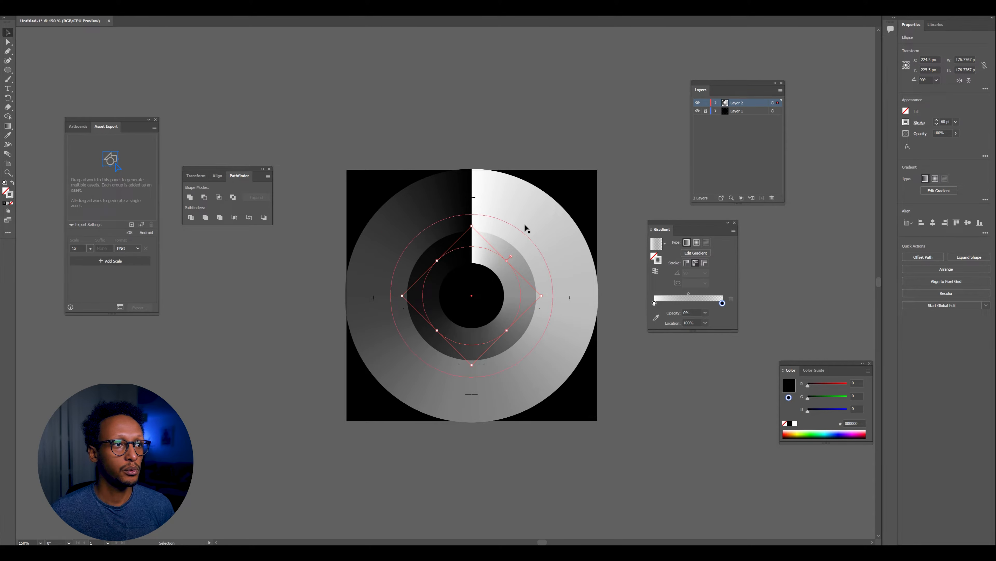
- Change the black end stop of the middle ring's stroke gradient to white with 0% opacity
click(518, 231)
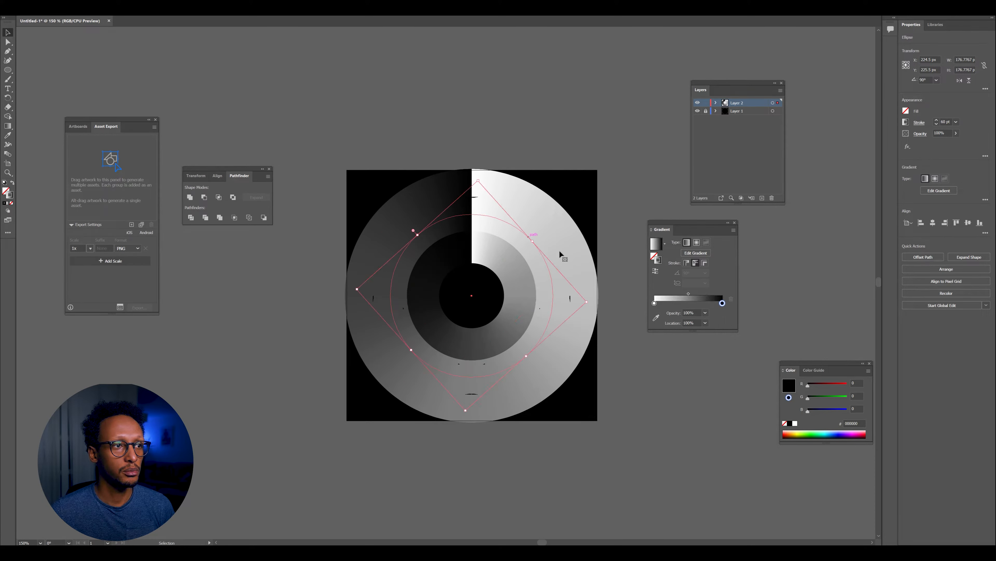
double_click(722, 304)
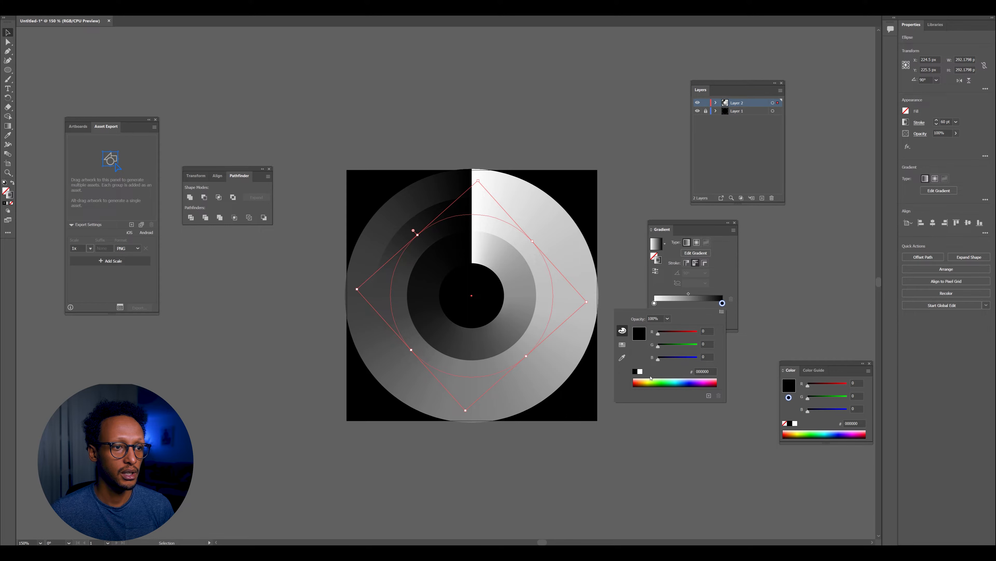
click(640, 372)
click(668, 319)
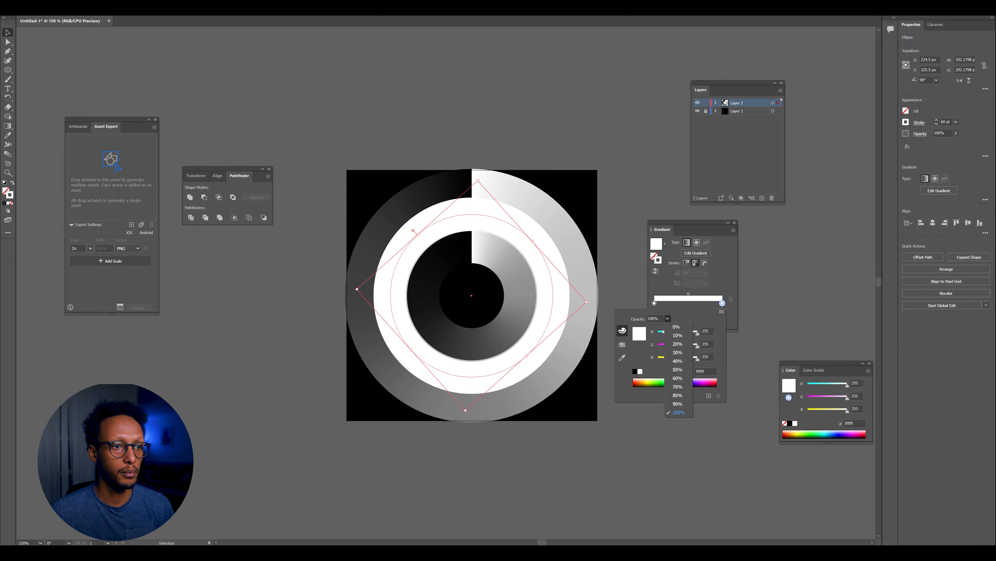
click(676, 328)
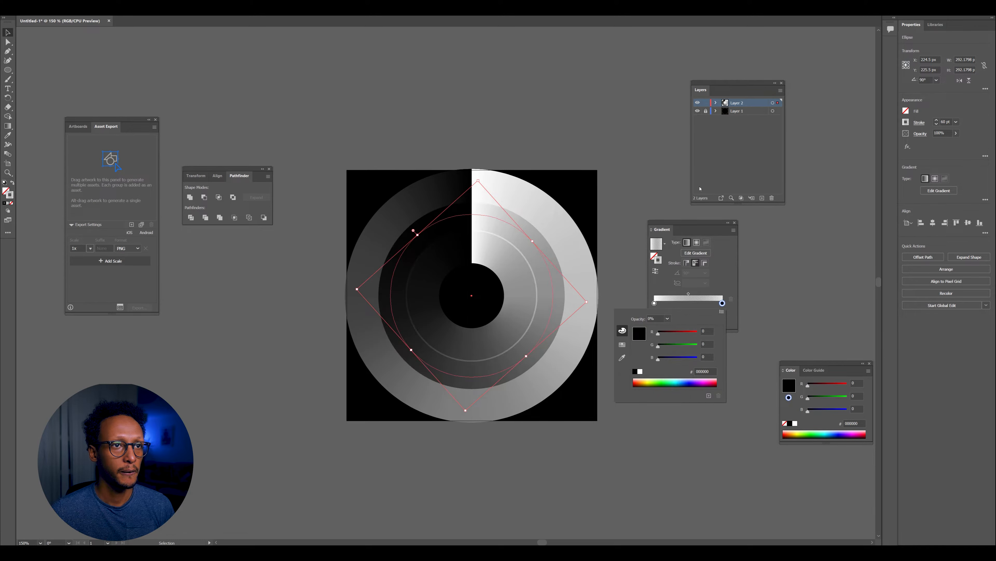
click(532, 204)
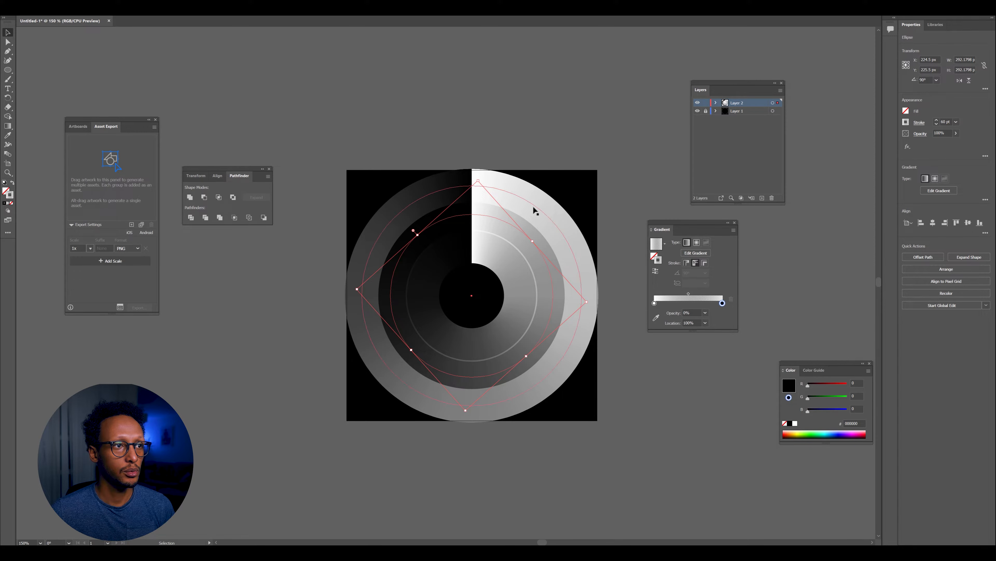
- Change the black end stop of the outer ring's stroke gradient to white with 0% opacity
click(534, 208)
drag(722, 304, 723, 304)
double_click(720, 304)
key(Escape)
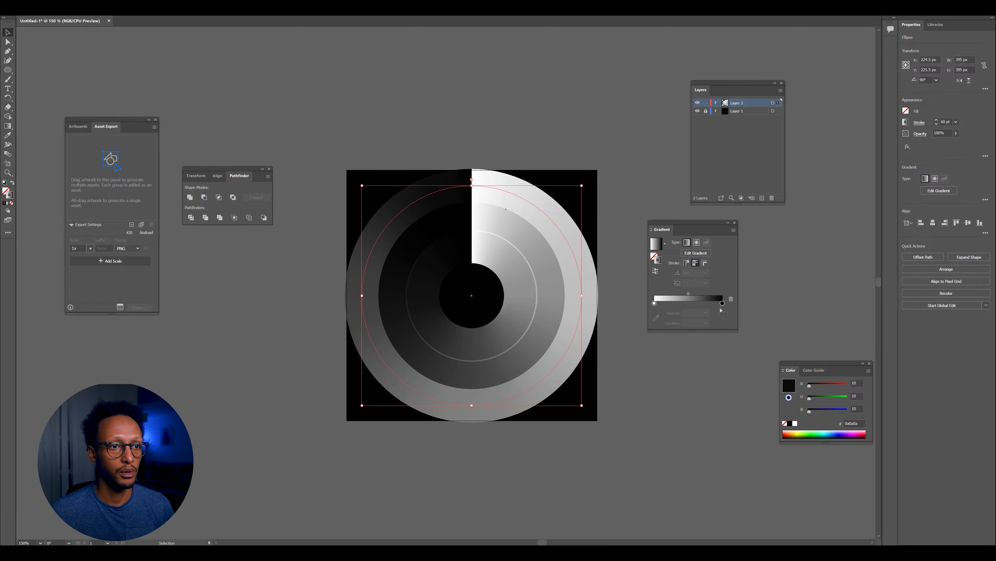
double_click(722, 303)
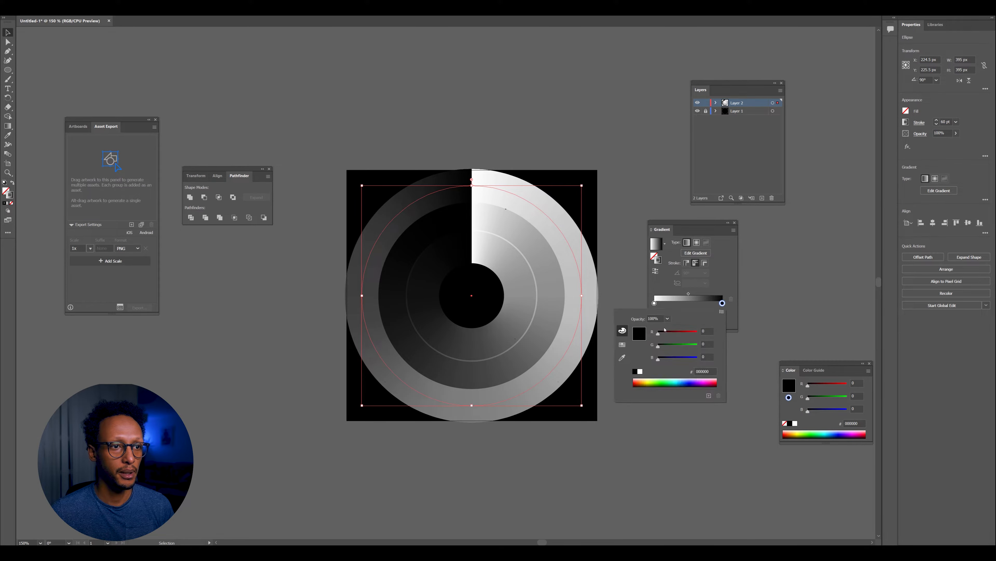
click(640, 370)
click(667, 318)
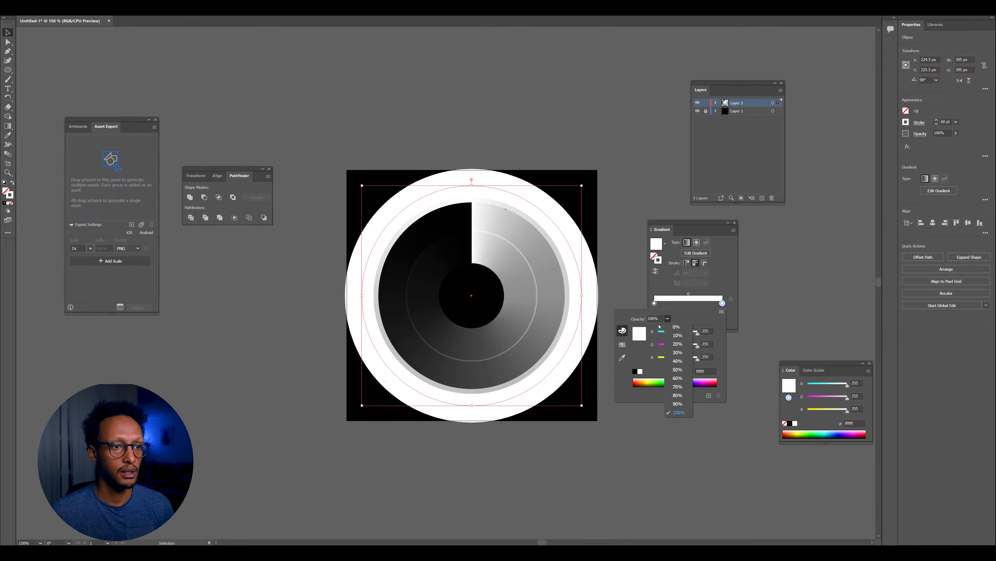
click(676, 326)
click(678, 250)
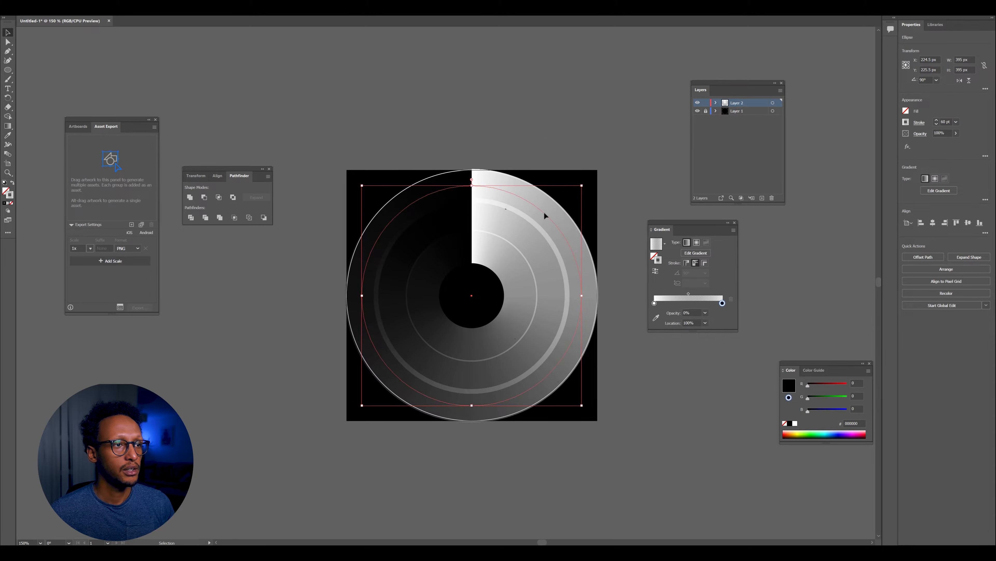
- Enlarge the middle ring to about 294 px and the innermost ring to about 192 px around their centers
click(533, 226)
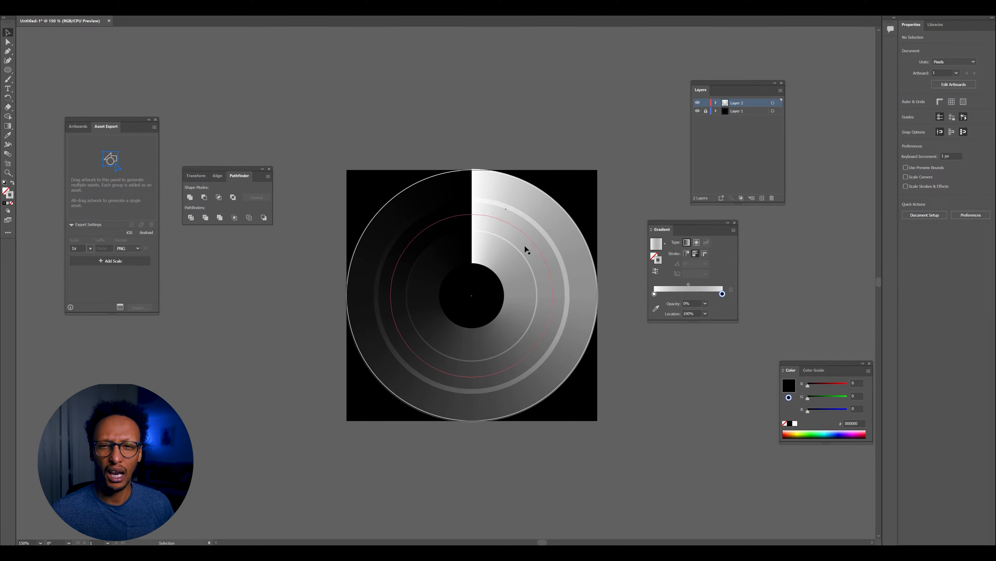
click(539, 221)
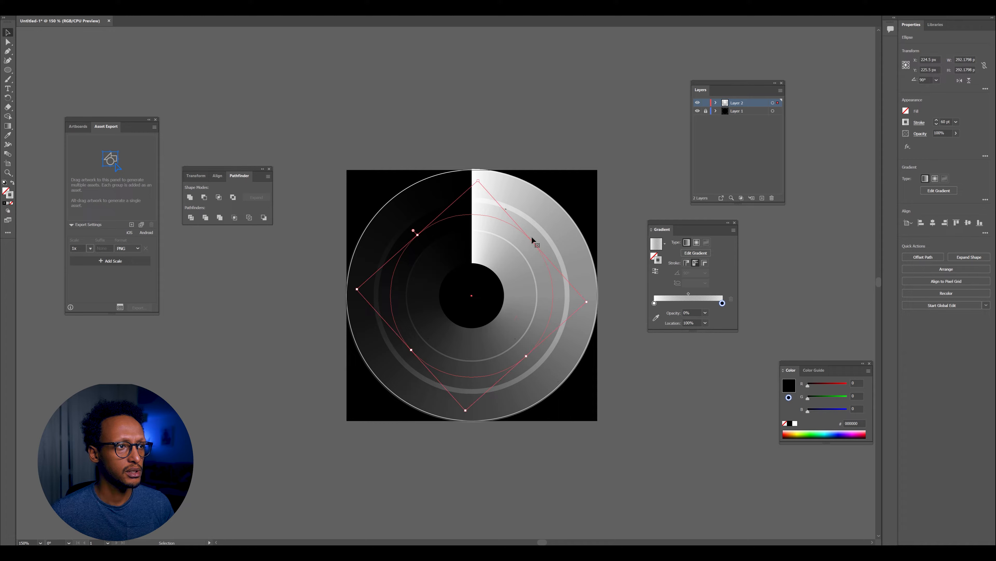
drag(480, 179, 486, 174)
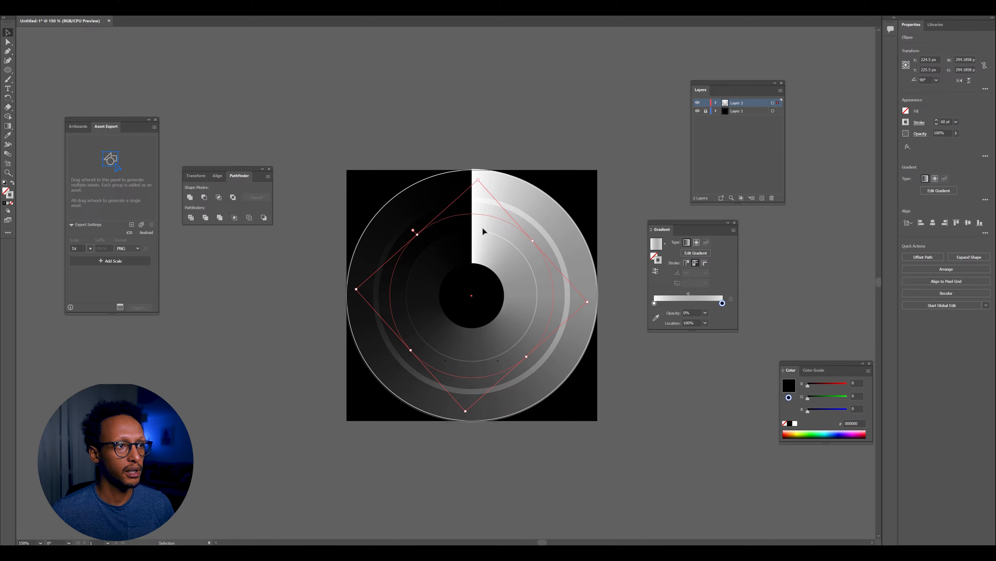
key(ctrl+z)
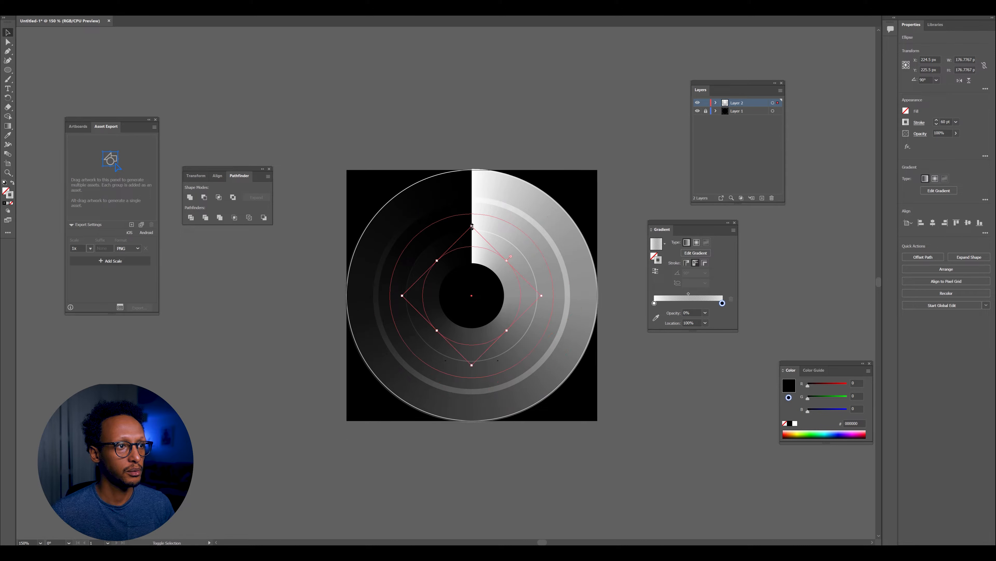
drag(473, 222, 473, 221)
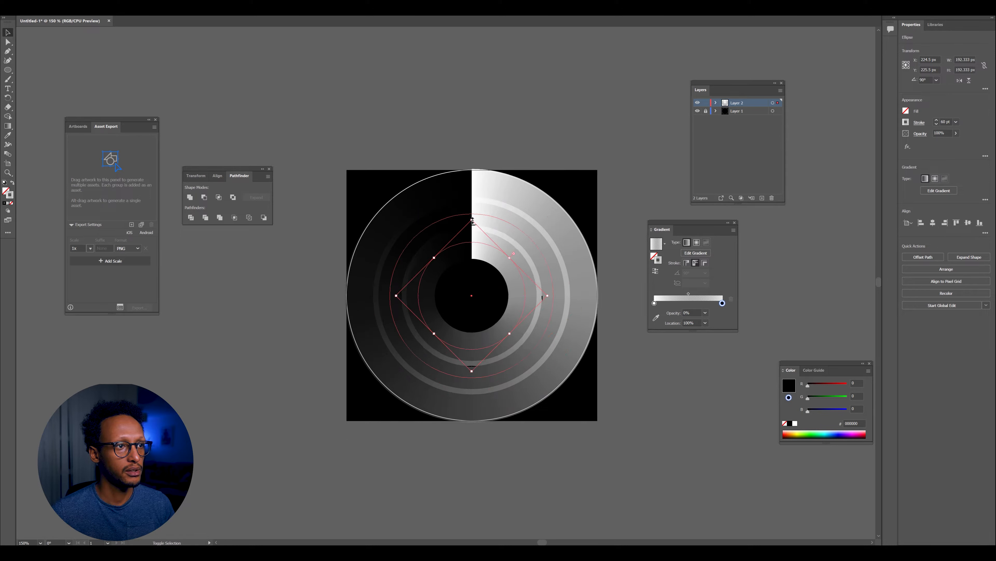
click(574, 126)
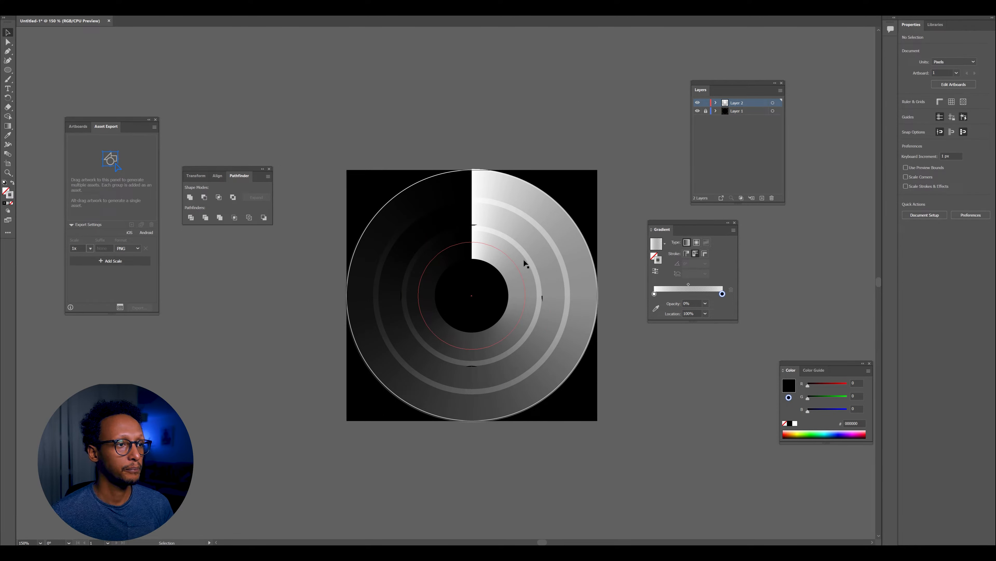
- Apply a Drop Shadow effect to the innermost ring with 0 px X and Y offsets and a 40 px blur
click(517, 262)
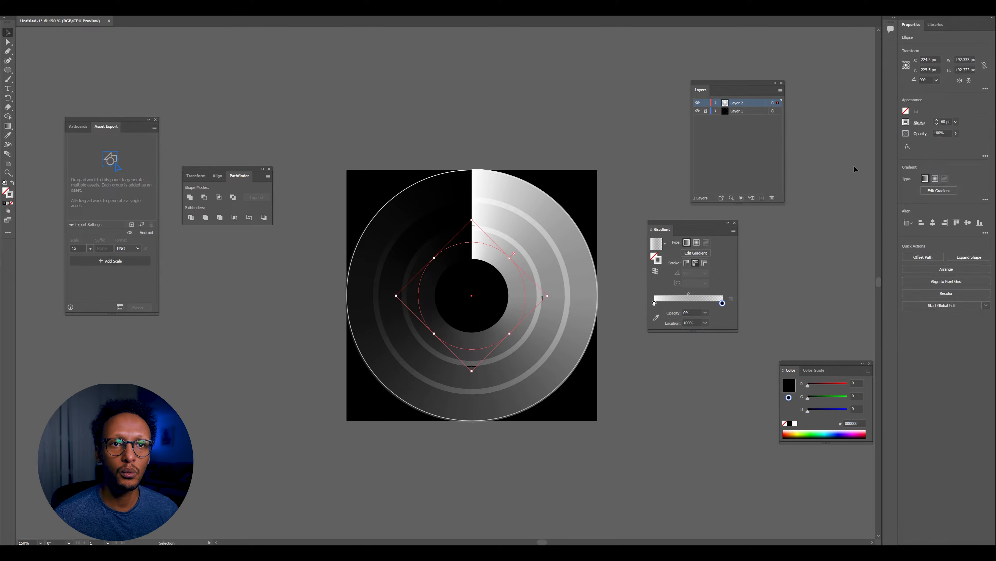
click(908, 147)
mouse_move(926, 229)
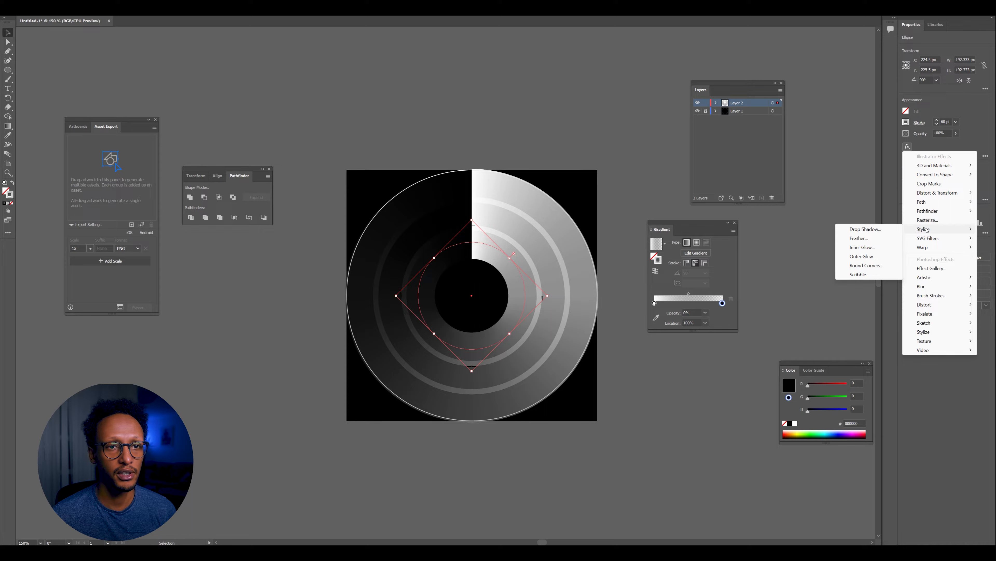
click(854, 233)
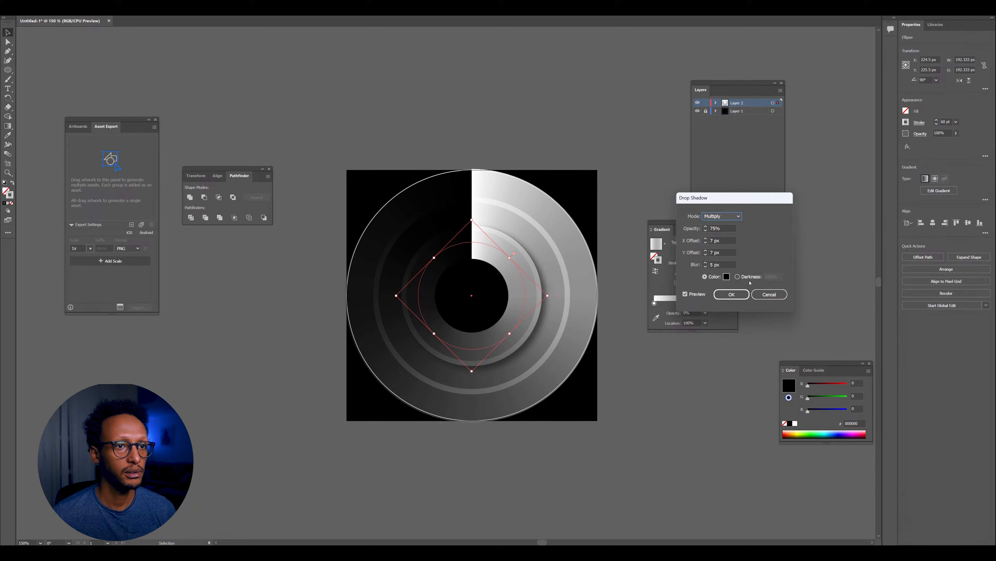
drag(722, 240, 679, 237)
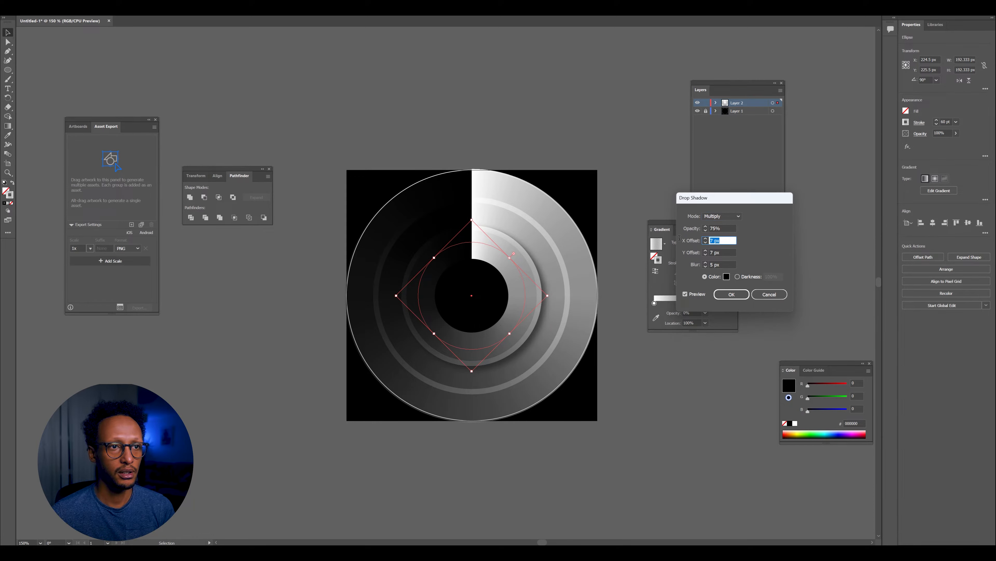
text(0)
key(Tab)
text(0)
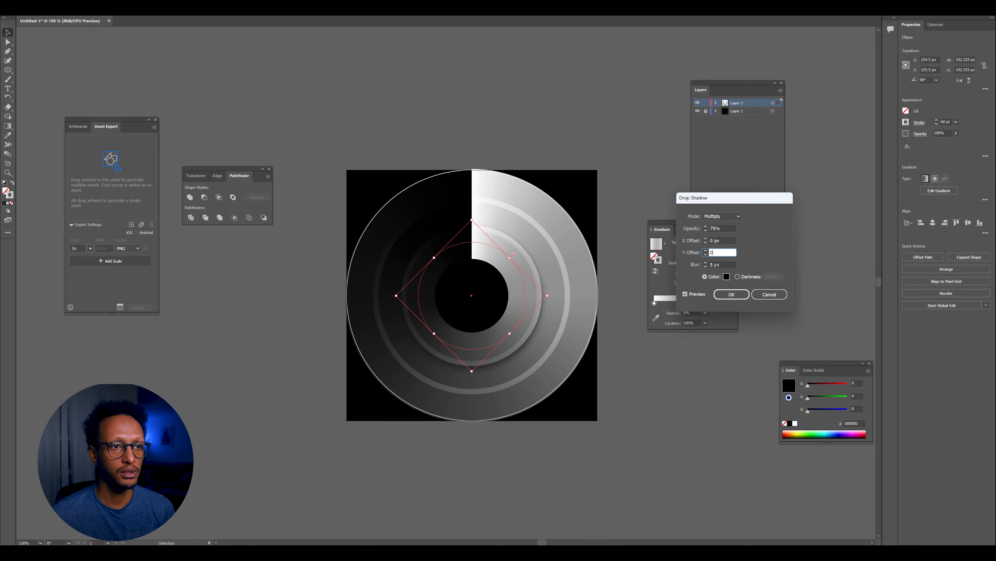
key(Tab)
text(30)
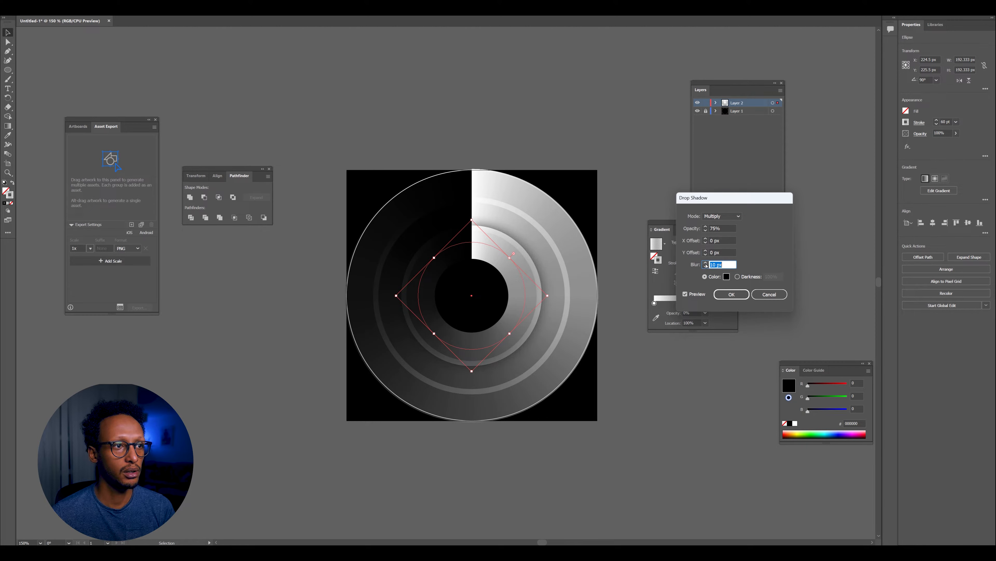
shift+click(705, 262)
shift+click(705, 262)
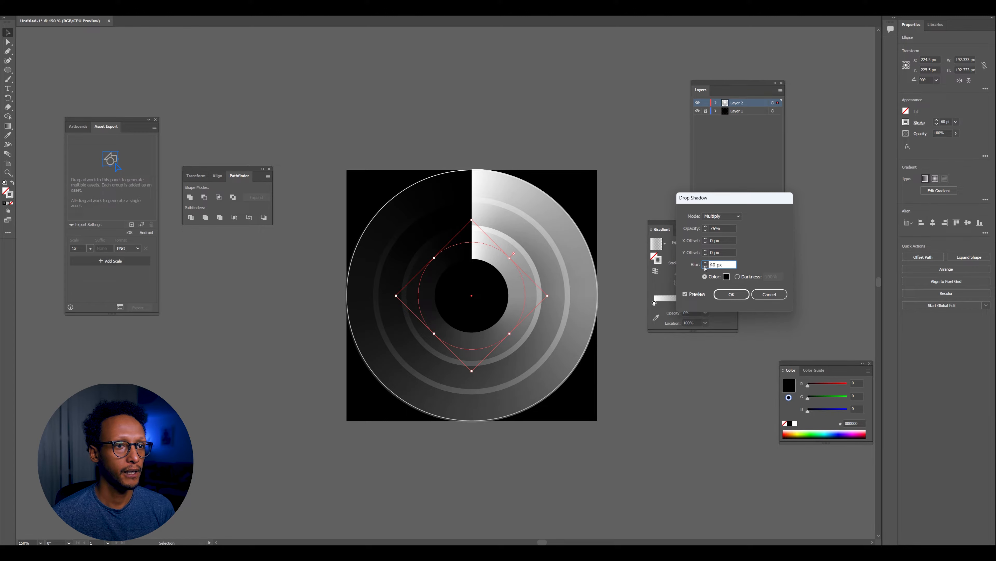
click(732, 294)
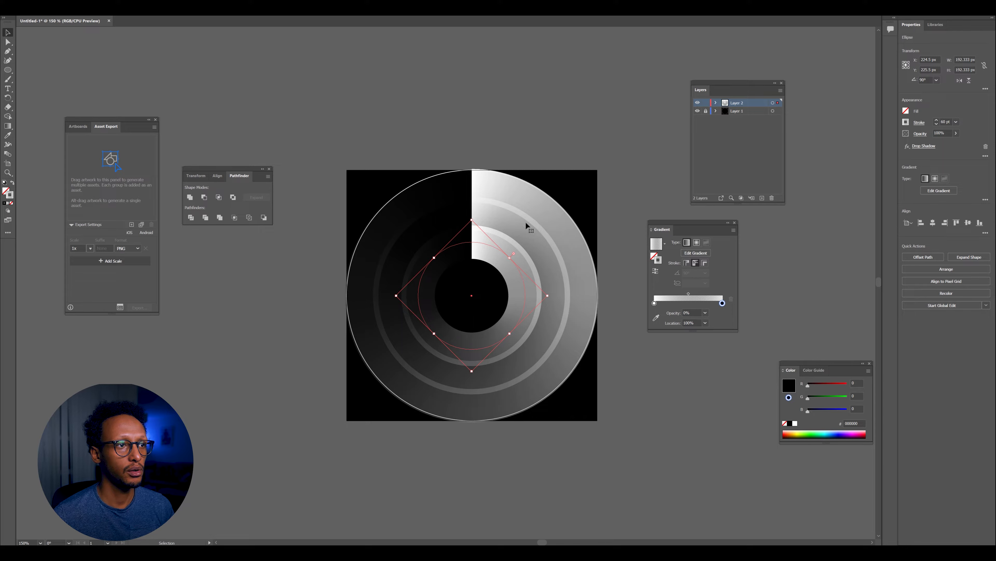
- Apply a Multiply drop shadow to the middle ring with 75% opacity, 0 px offsets and 40 px blur
click(502, 216)
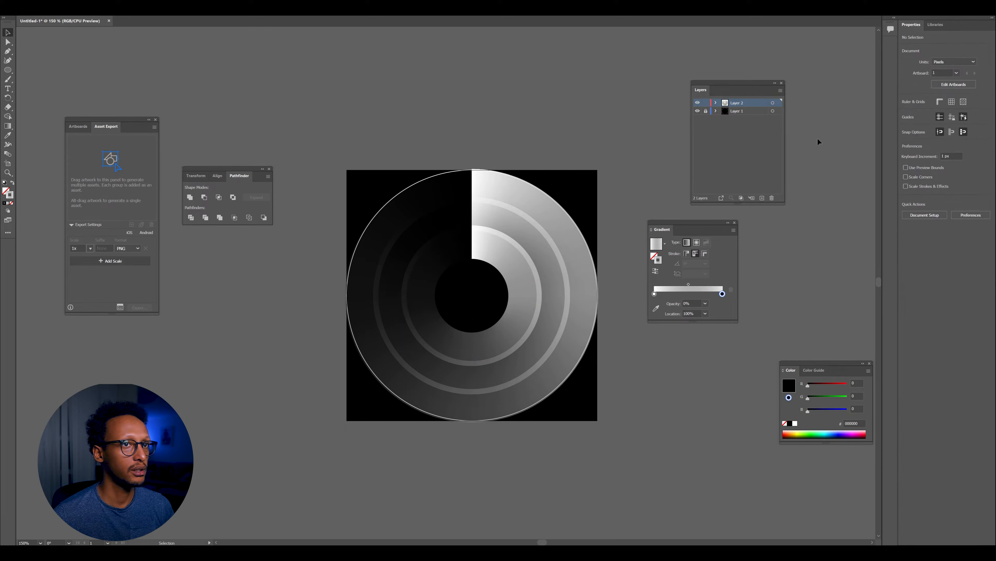
click(716, 103)
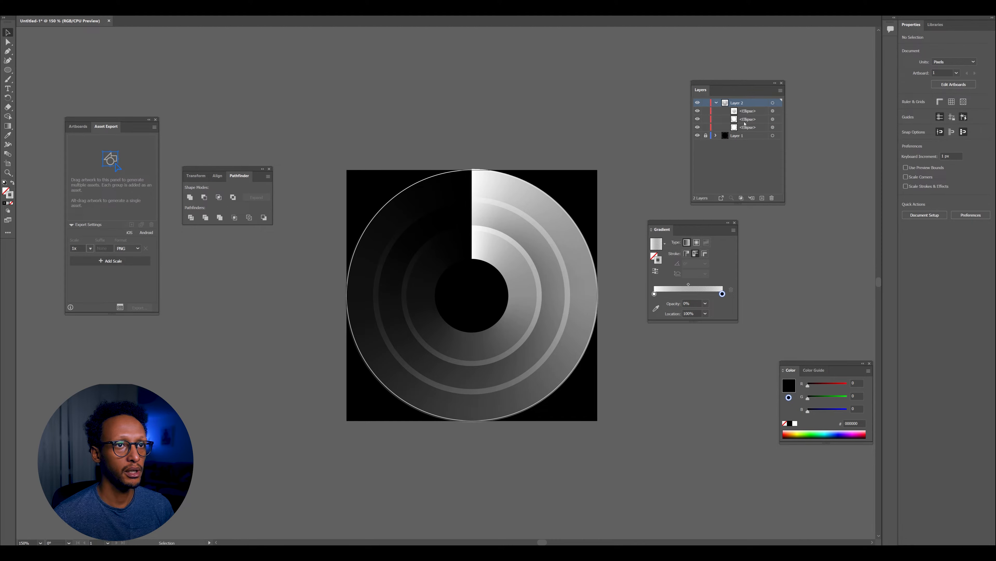
click(773, 119)
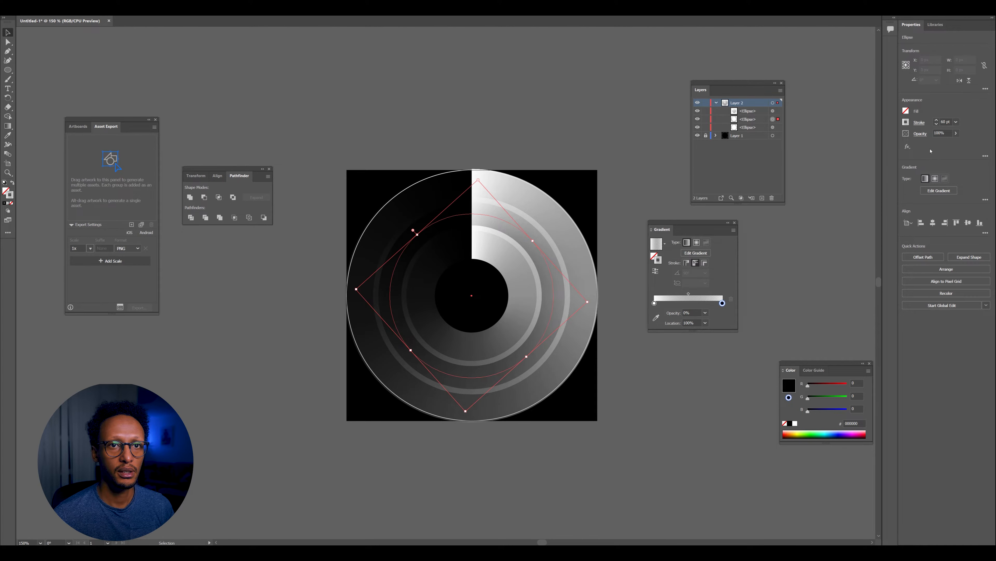
click(910, 149)
mouse_move(934, 229)
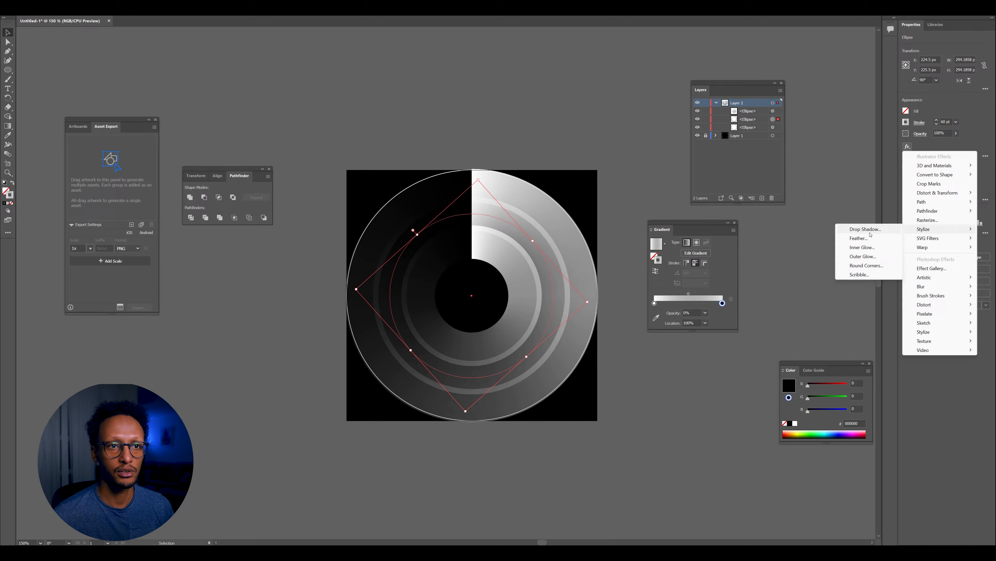
click(869, 232)
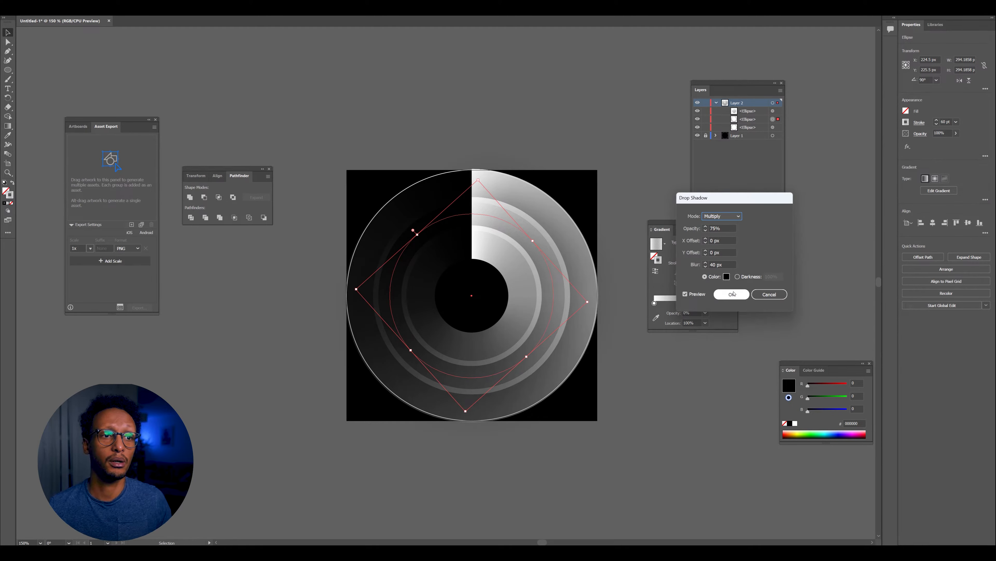
click(732, 294)
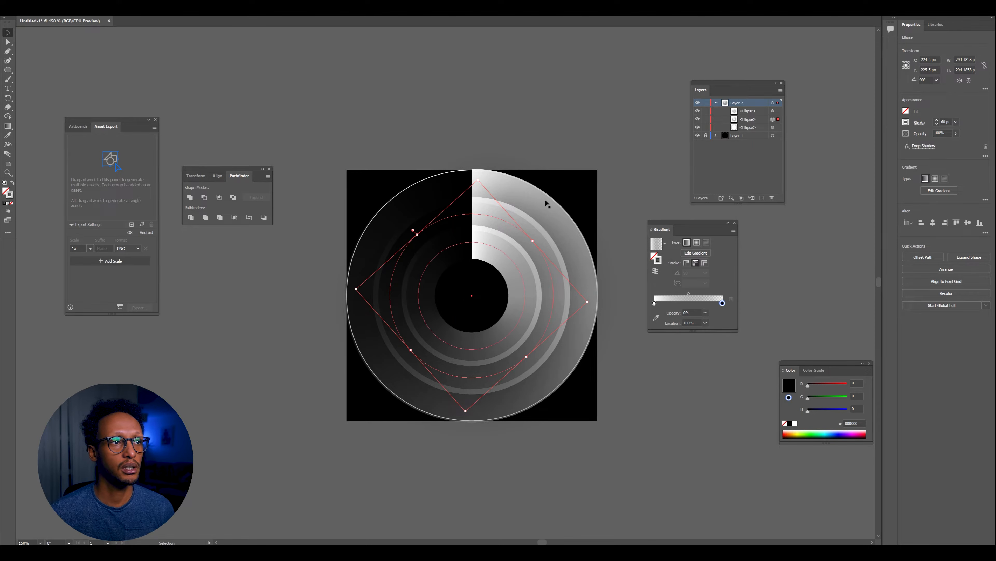
- Apply a Multiply drop shadow to the outer ring with 75% opacity, 0 px offsets and 40 px blur, and deselect it
click(773, 127)
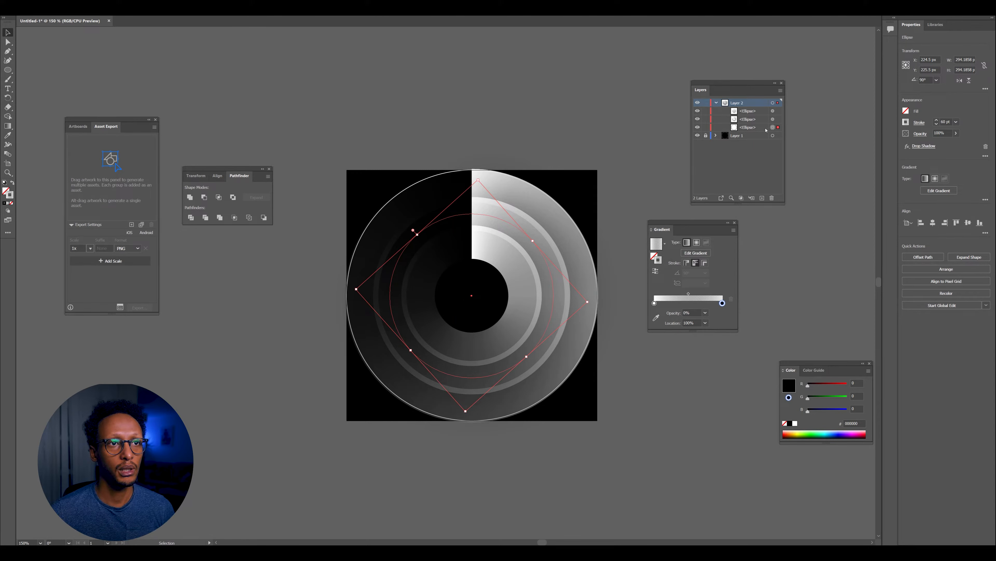
click(907, 146)
mouse_move(916, 228)
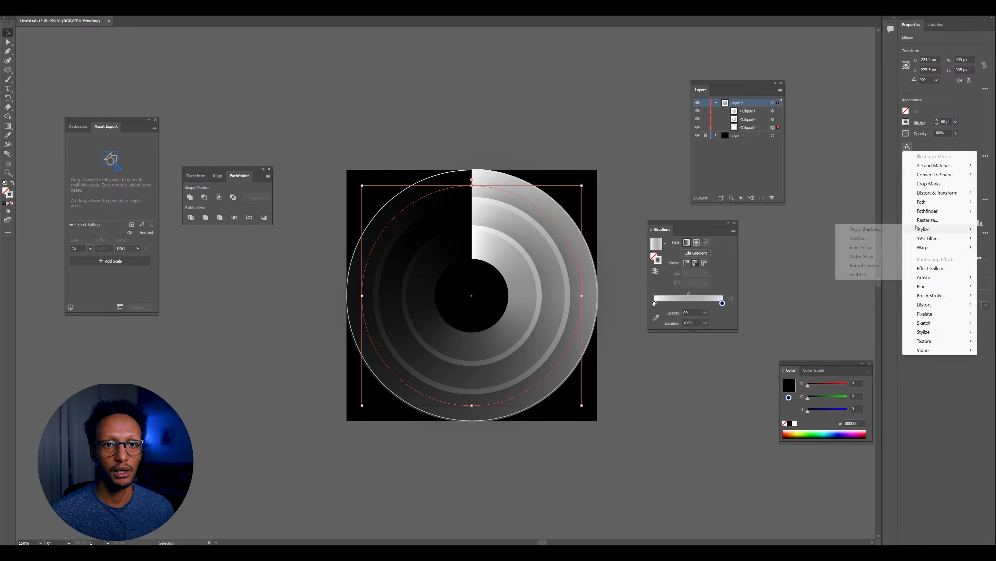
click(871, 228)
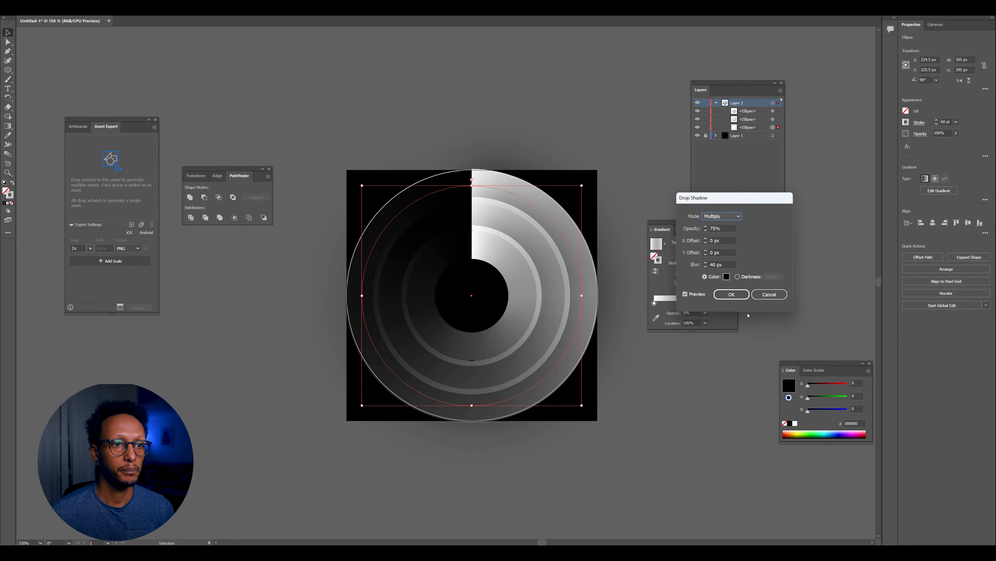
click(732, 294)
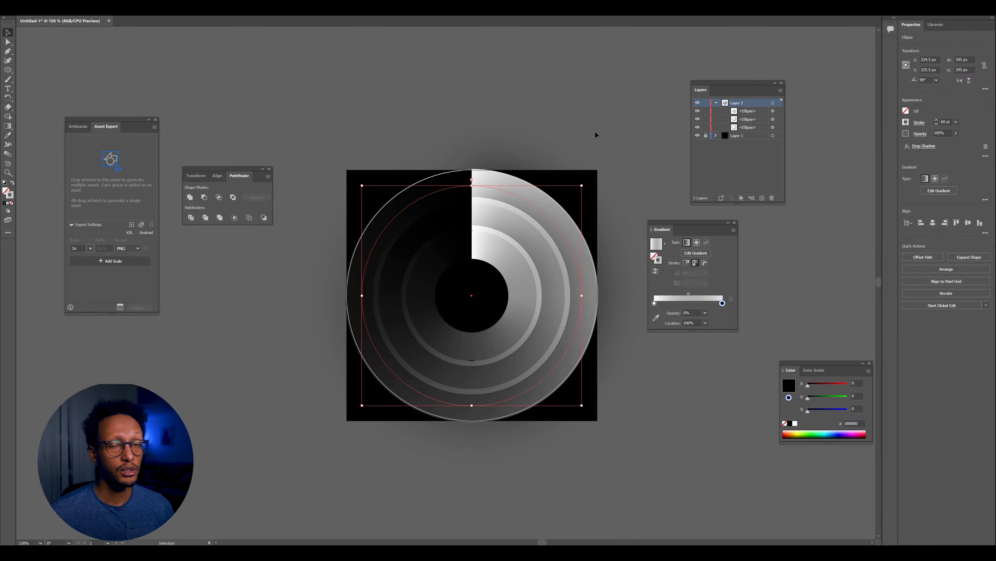
click(595, 132)
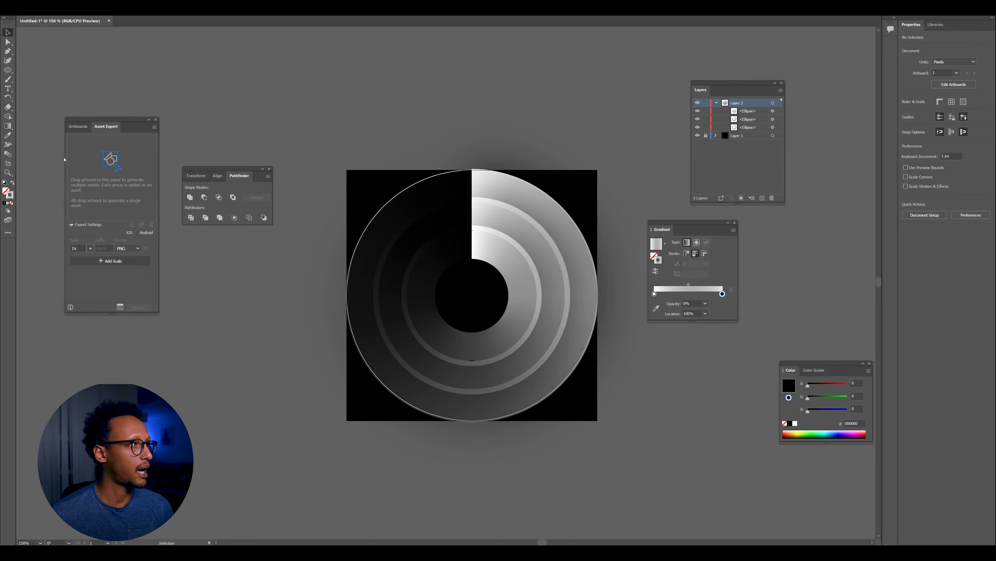
- Add an area text frame about 102 × 80 px inside the central black circle containing "87%"
click(6, 89)
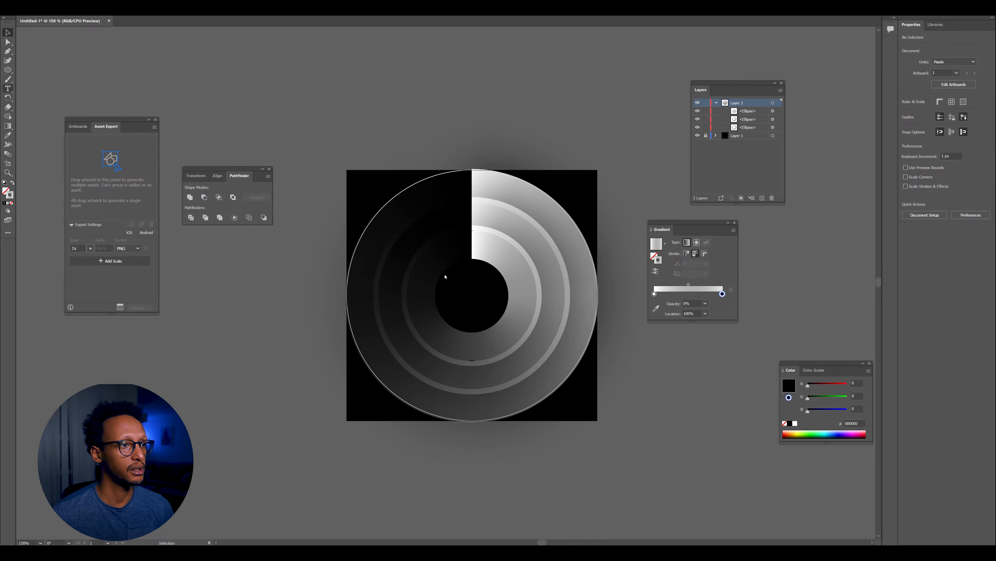
drag(444, 273, 500, 317)
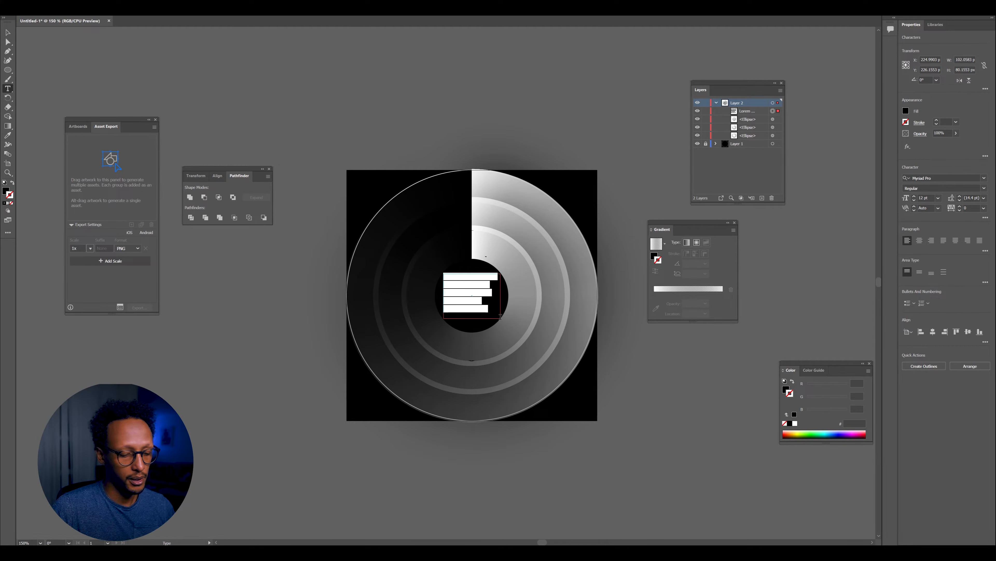
text(87)
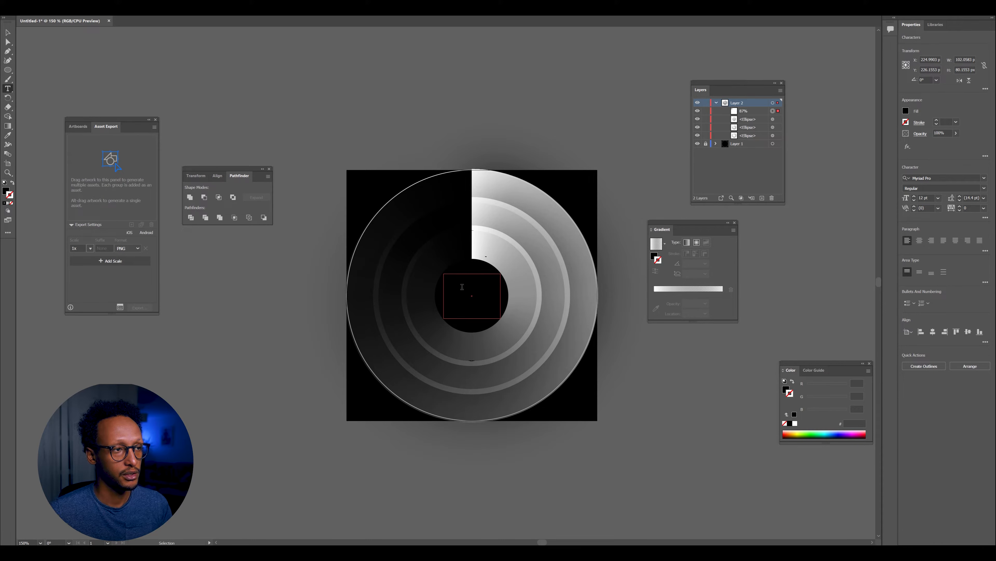
- Center the 87% text horizontally and vertically within its frame and give it a white fill
key(ctrl+a)
click(920, 240)
click(919, 272)
key(Escape)
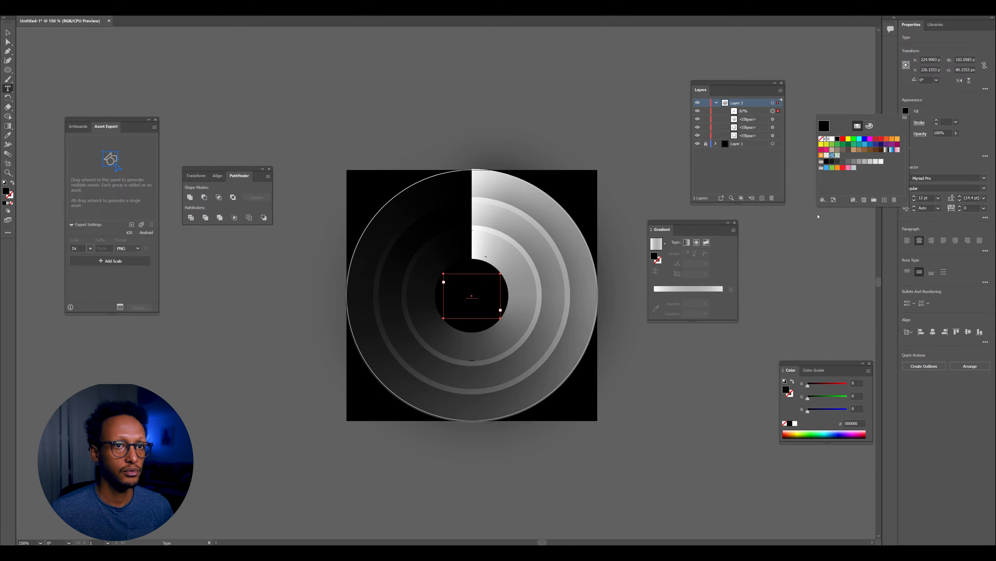
click(832, 139)
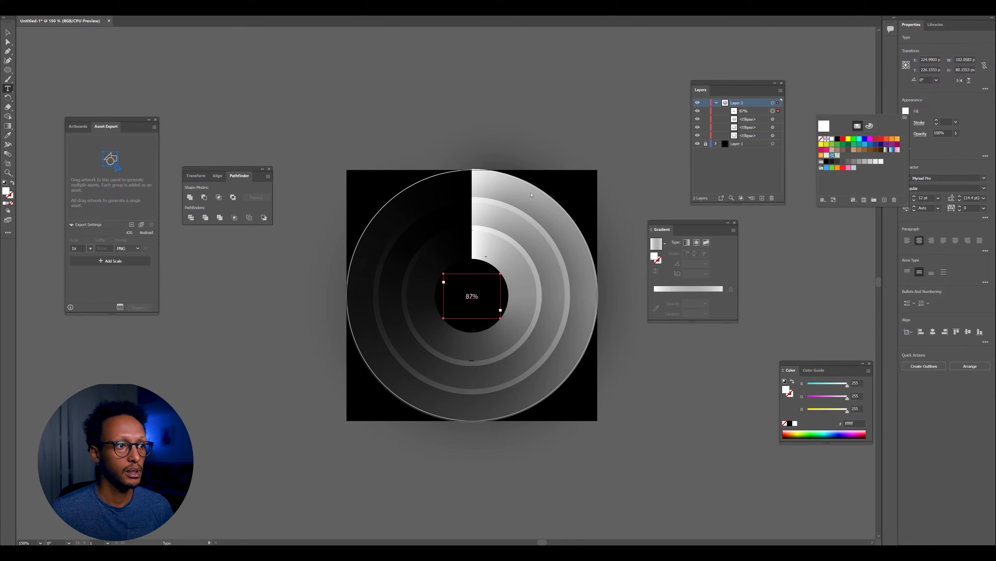
- Set the font size of the 87% text to 40 pt and deselect it
click(482, 297)
double_click(476, 297)
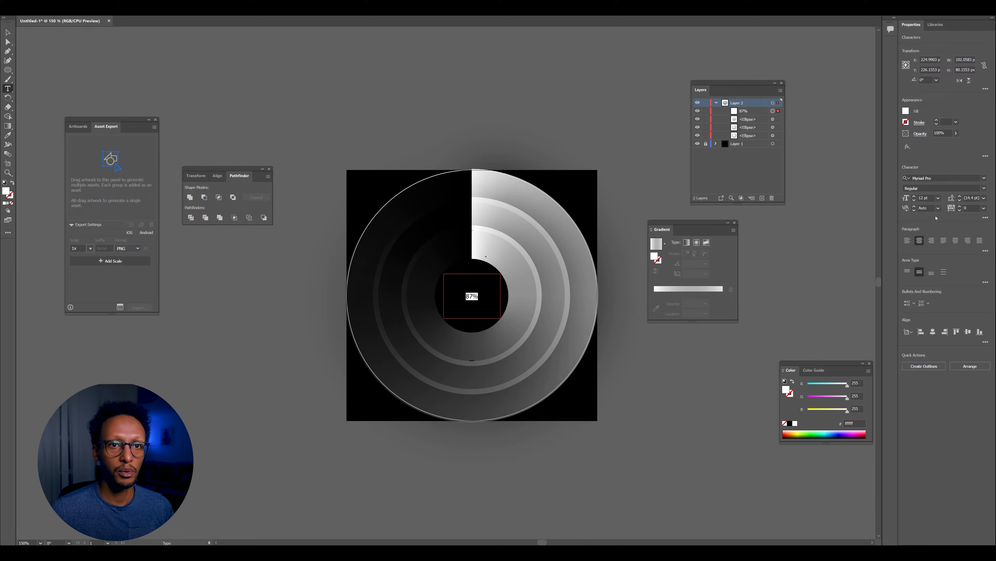
click(914, 197)
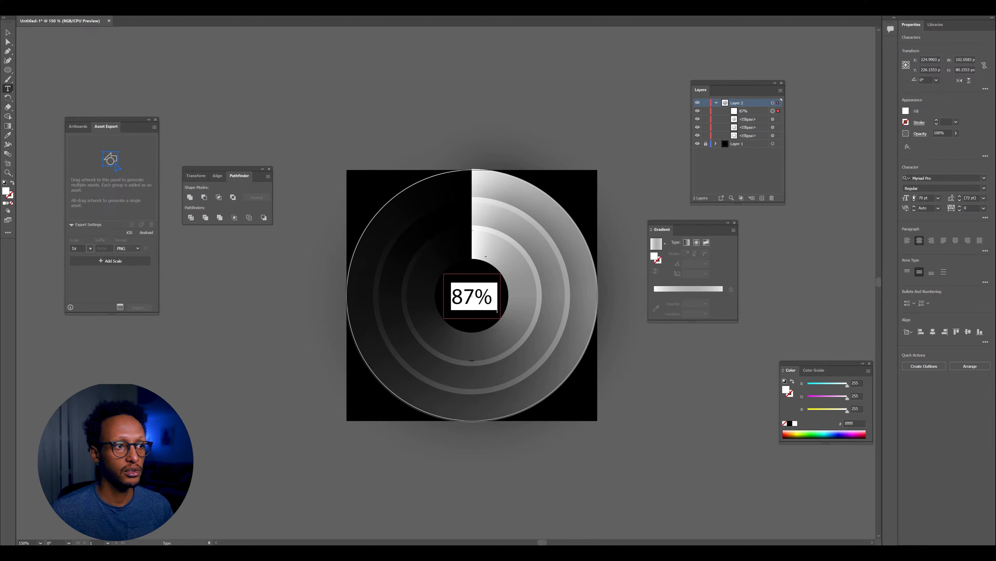
click(914, 200)
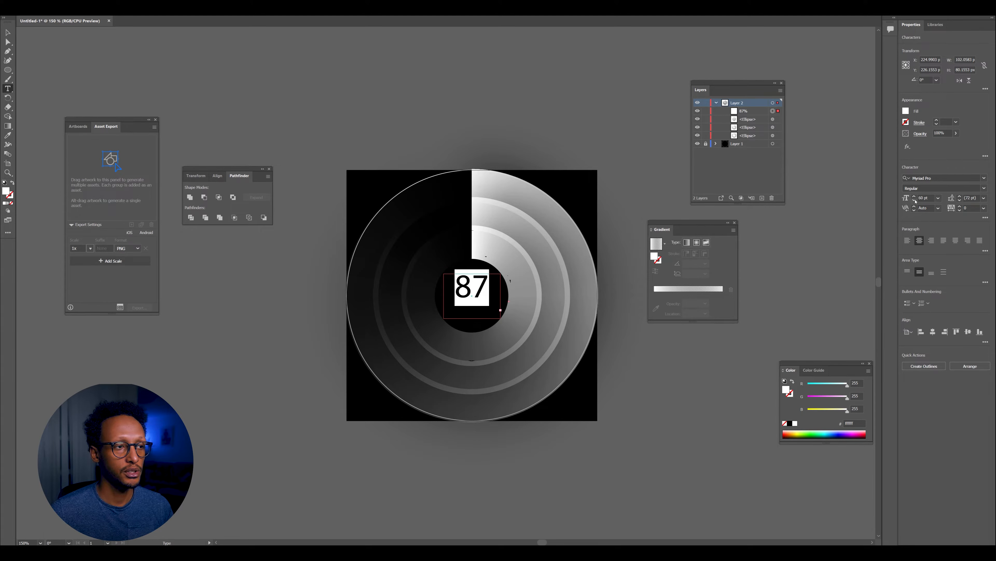
click(915, 200)
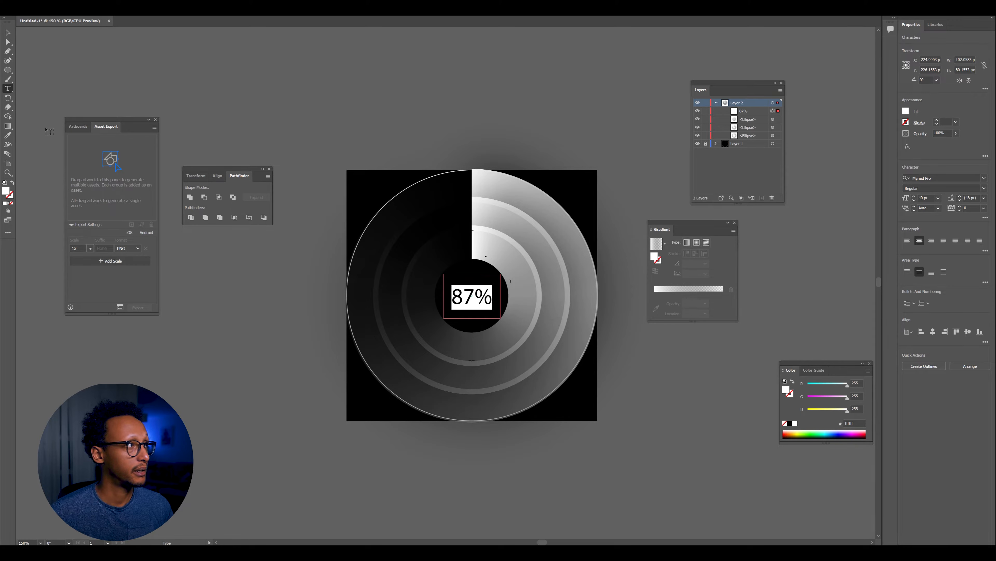
click(8, 32)
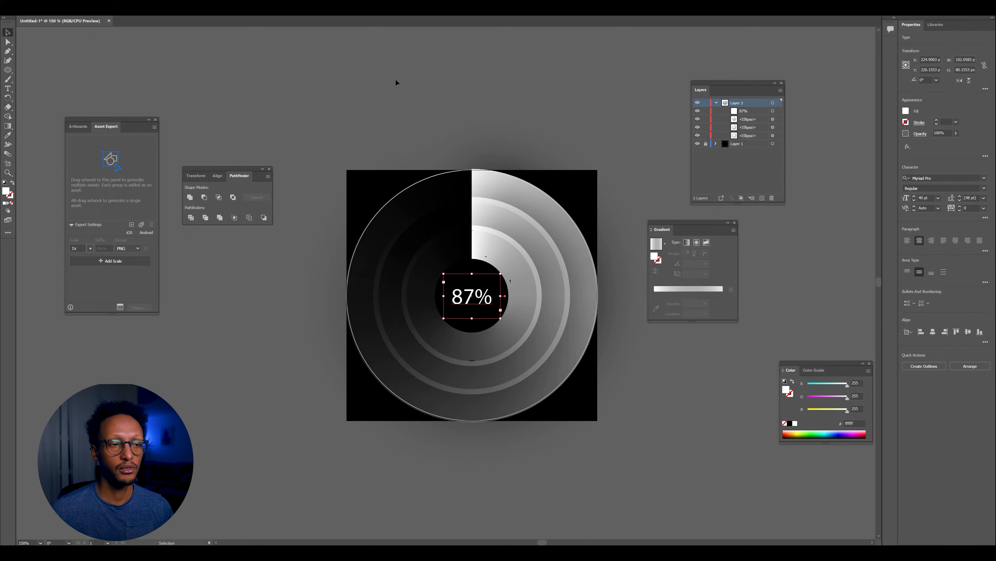
click(394, 80)
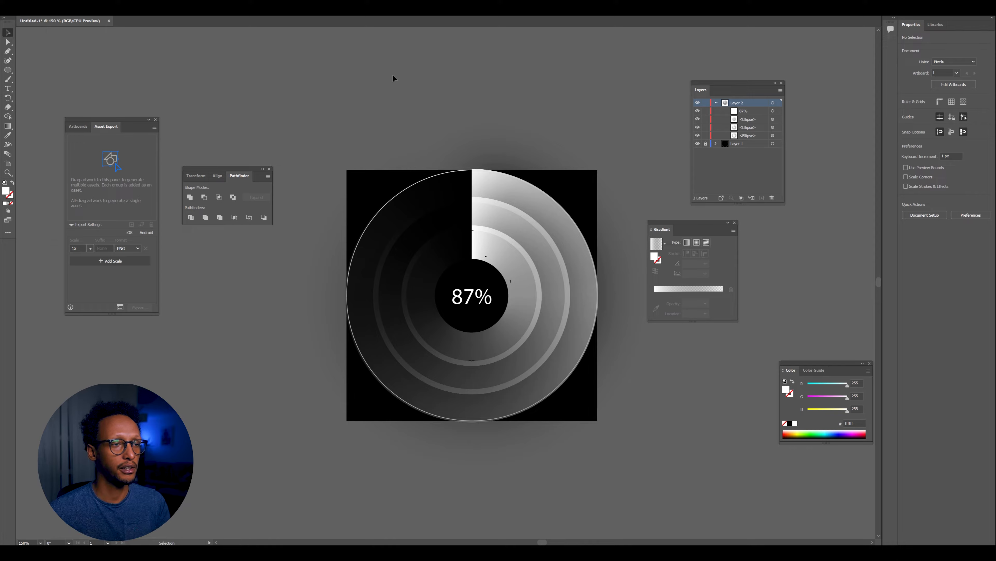